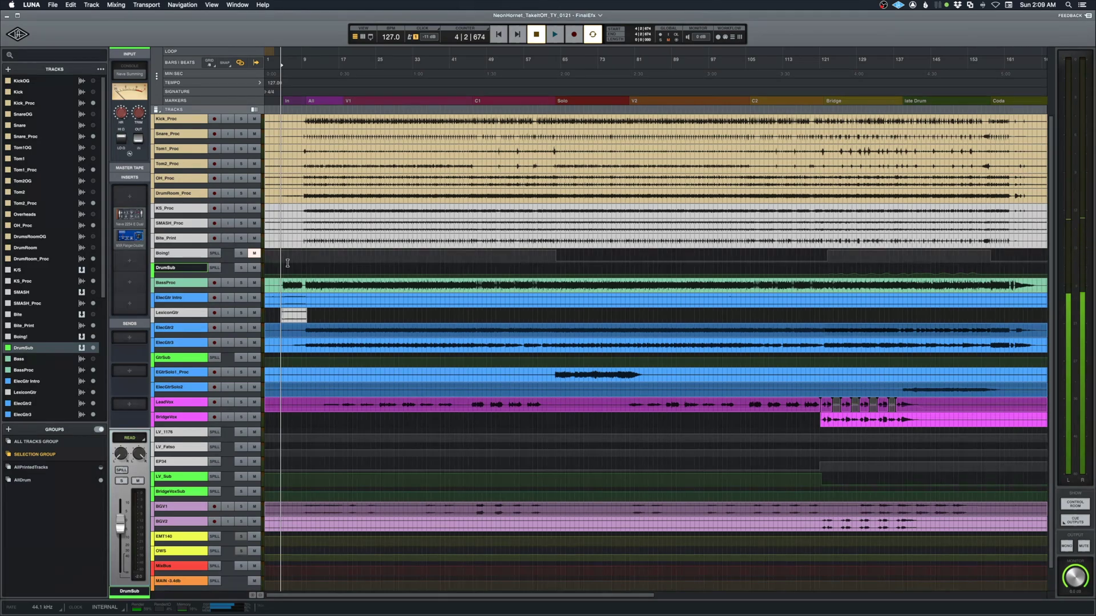
Show the mixer, open the DrumSub track's MXR Flanger/Doubler insert, and return to the timeline with the plug-in open.
key(super+equal)
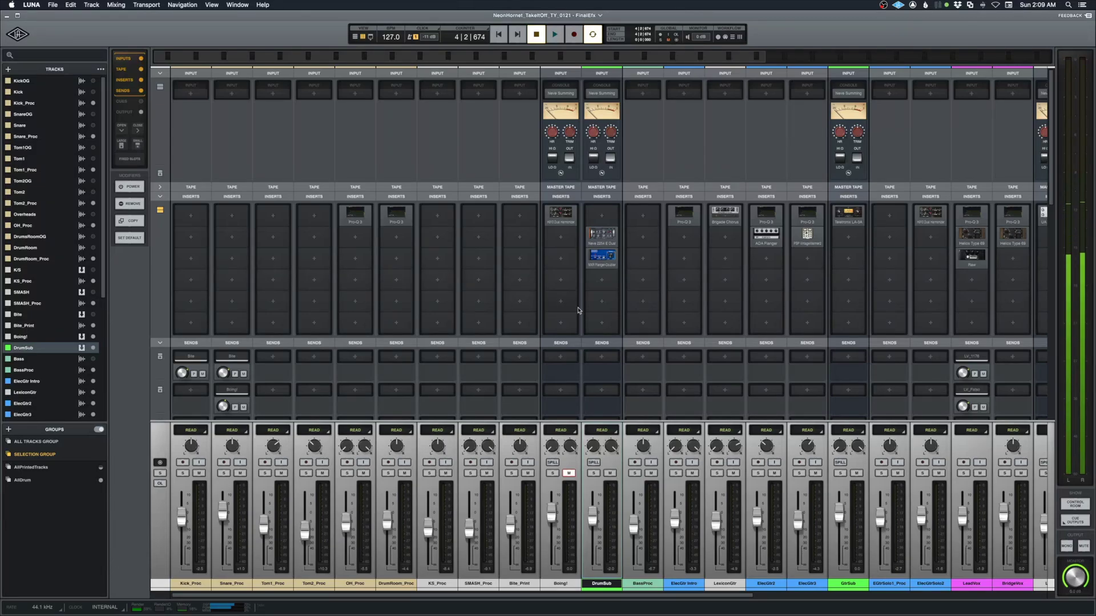
click(603, 256)
drag(475, 291, 559, 287)
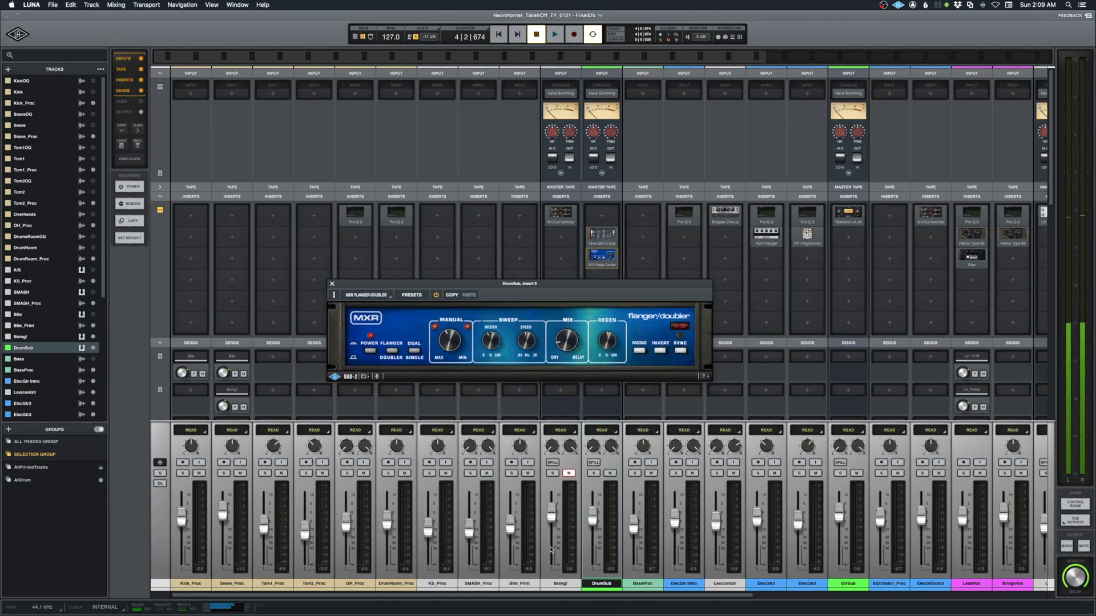
key(super+equal)
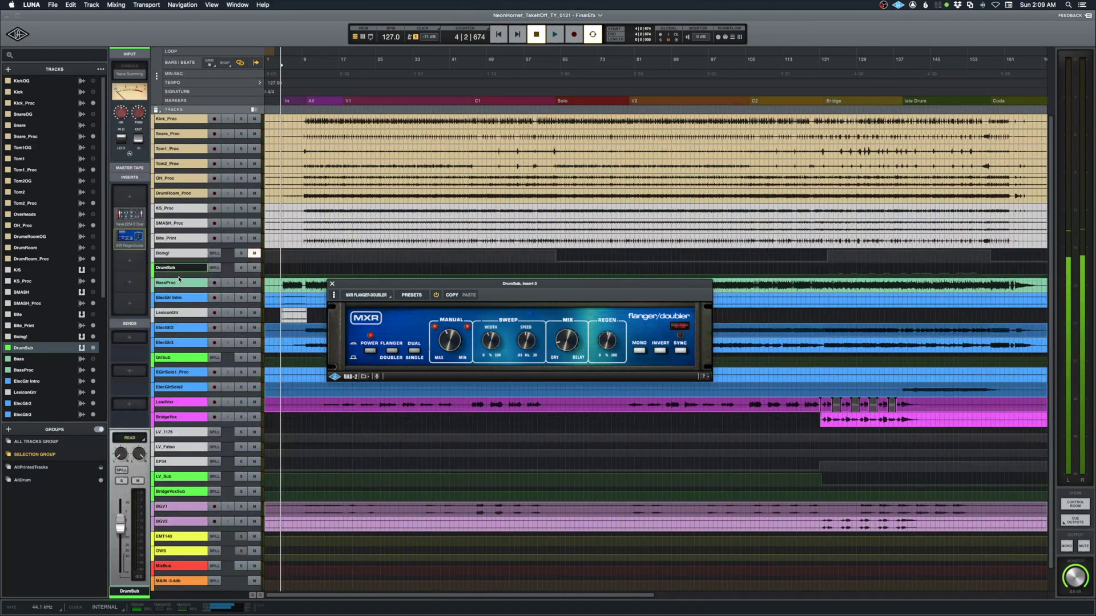
Enlarge the DrumSub lane, display the MXR Flanger-Doubler's Power automation in it, and close the plug-in window.
drag(180, 274, 184, 458)
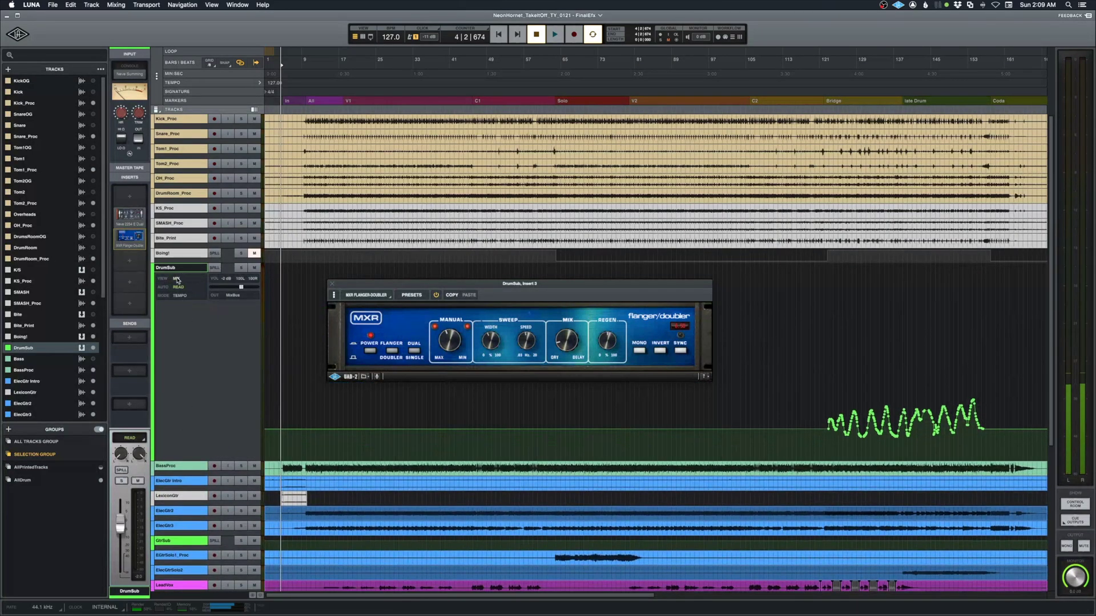
click(177, 279)
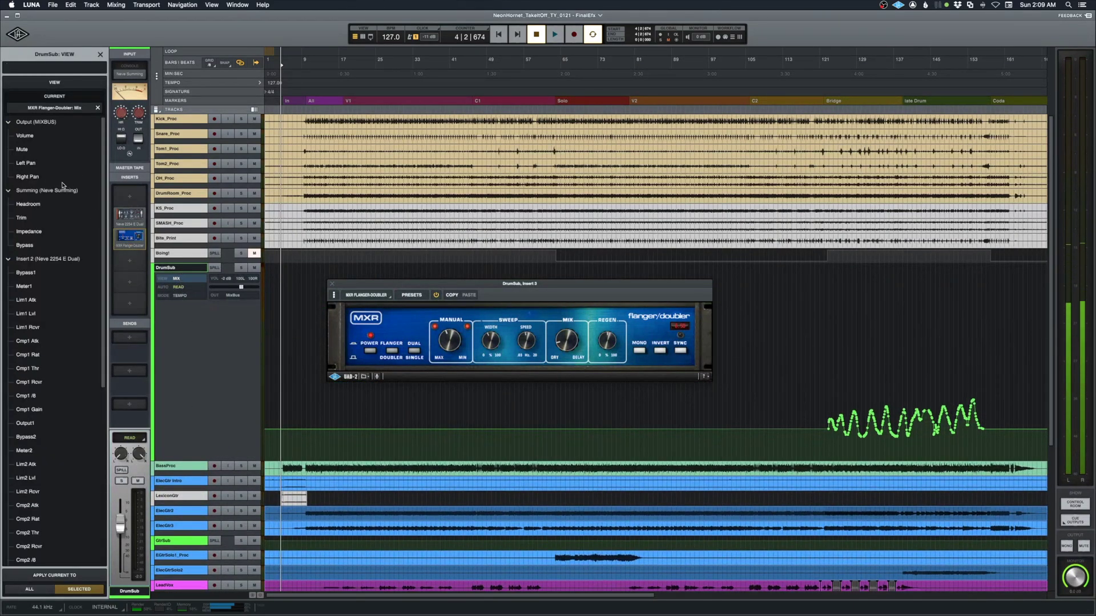
click(8, 191)
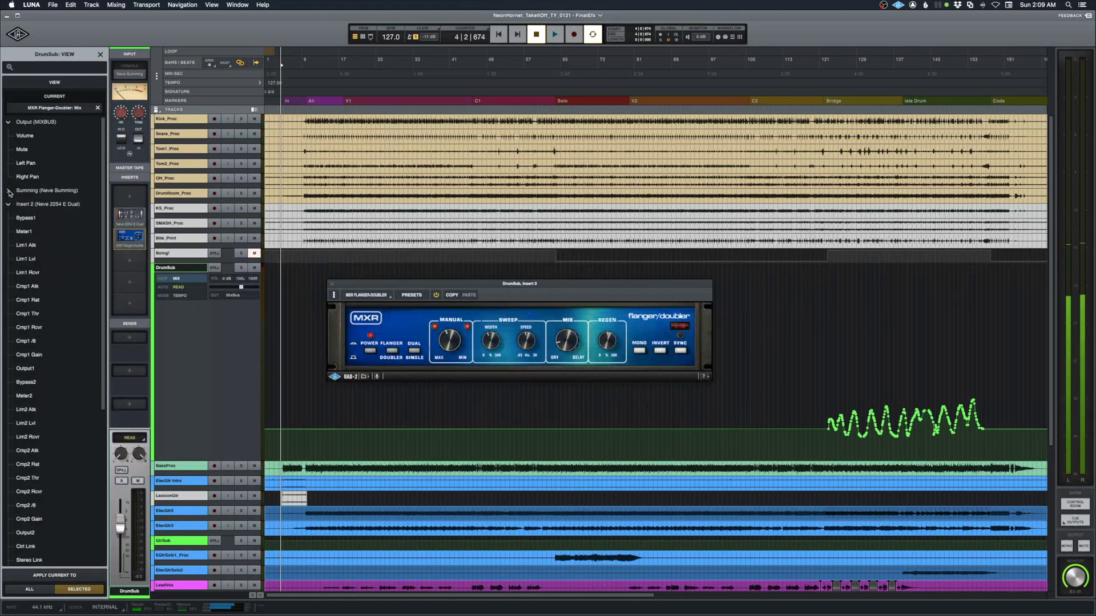
click(8, 204)
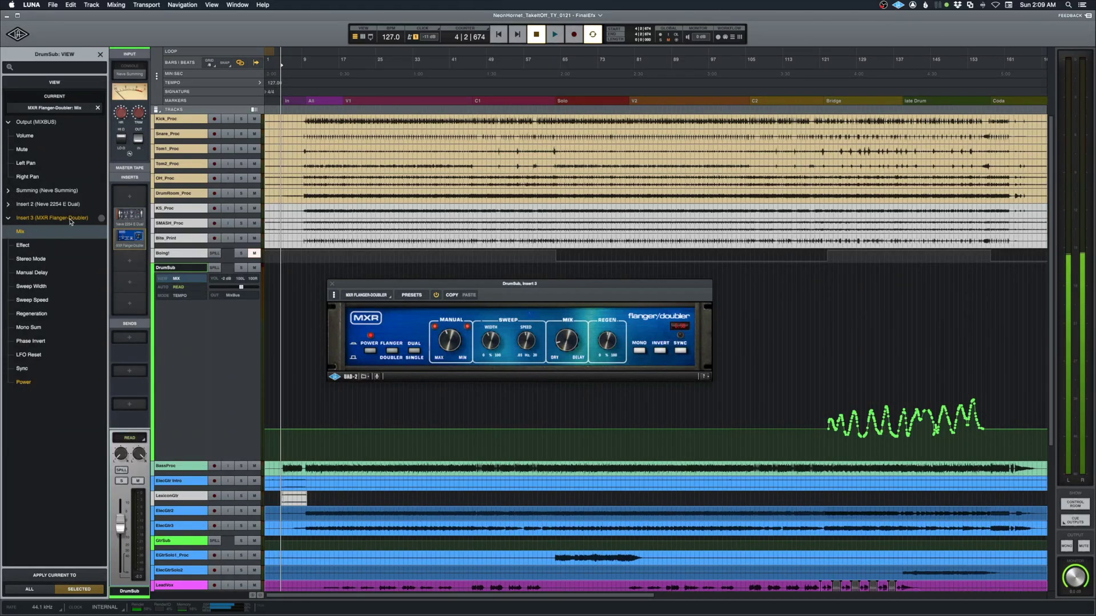
click(23, 383)
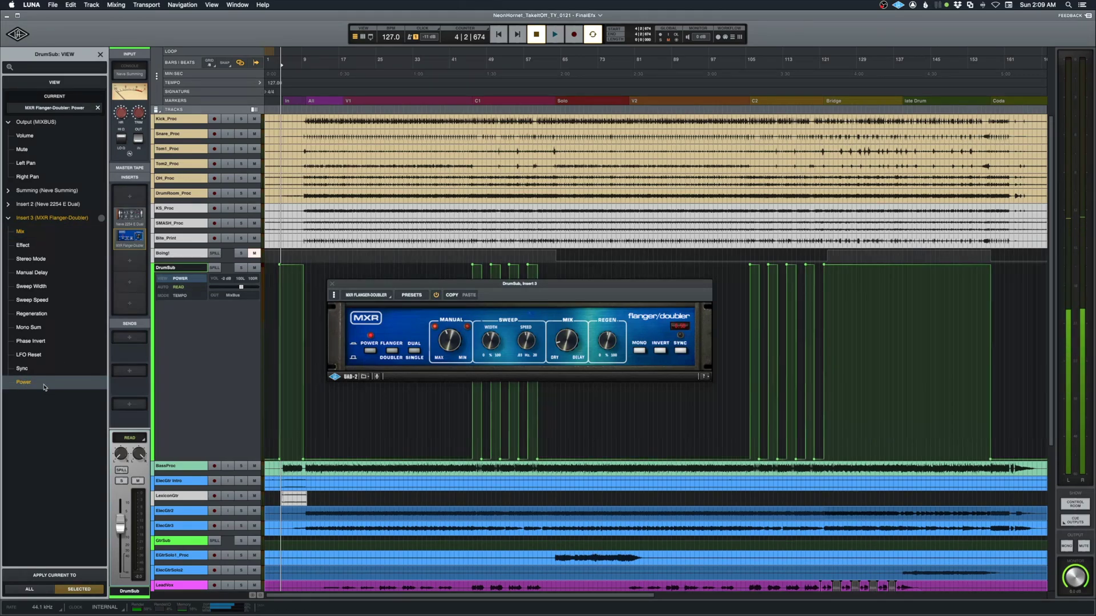
click(332, 283)
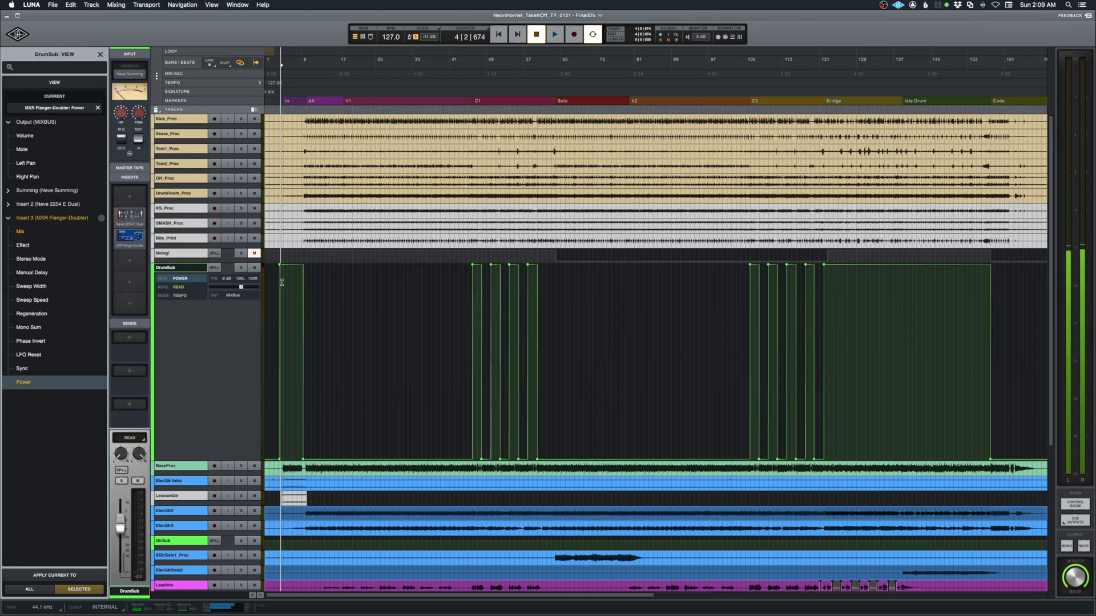
Play the intro with DrumSub's MXR Flanger/Doubler open to watch its automated power switching, and stop after the intro.
key(space)
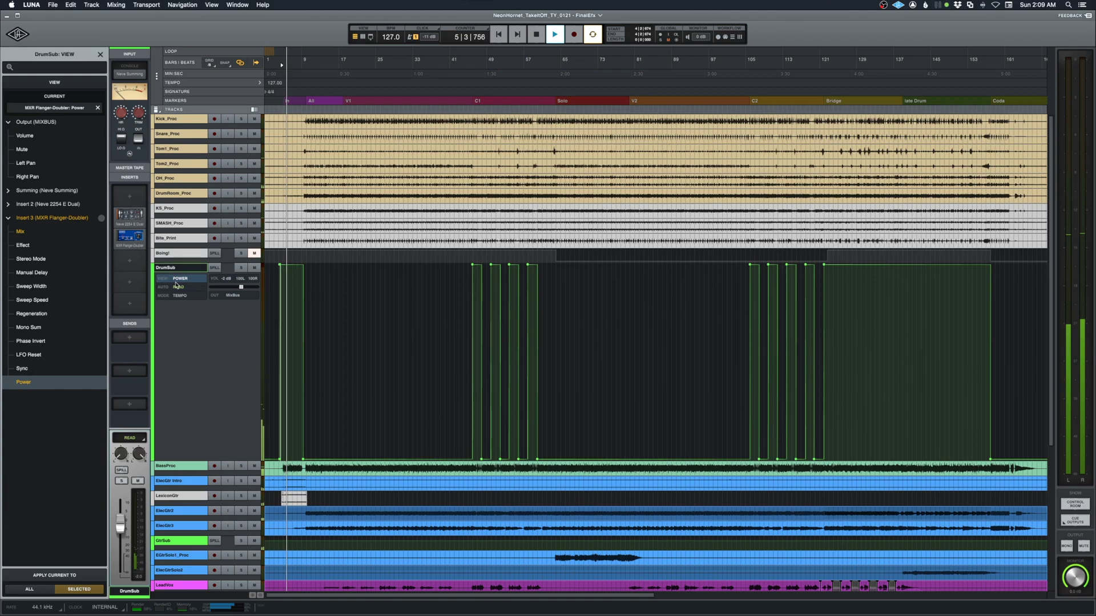
click(131, 239)
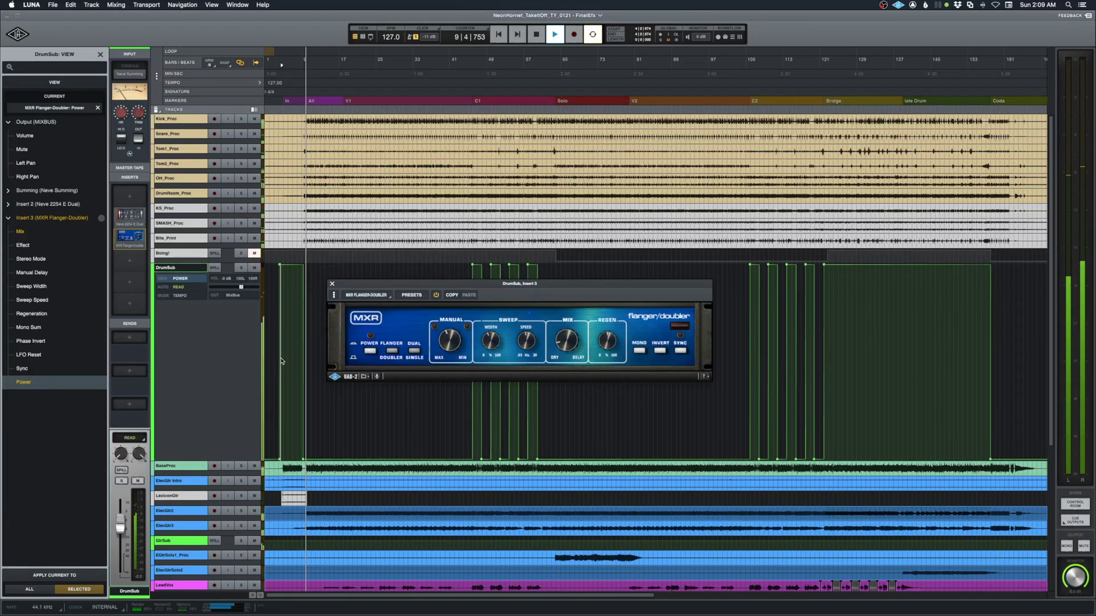
key(space)
Play the C1 section from bar 44, soloing DrumSub for part of it to hear the automated flanger hits.
click(466, 406)
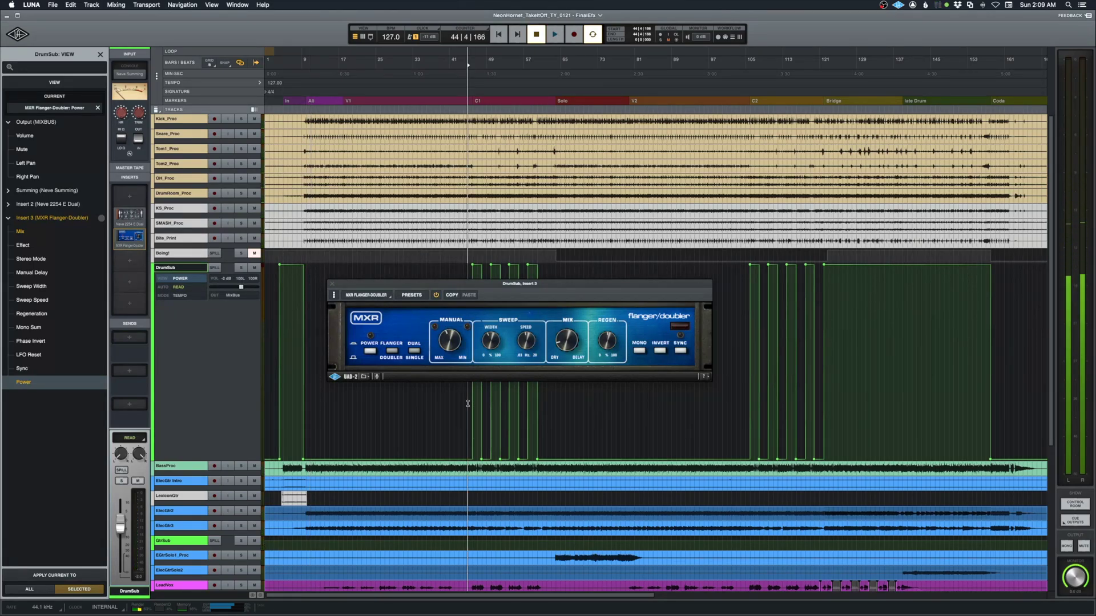
key(space)
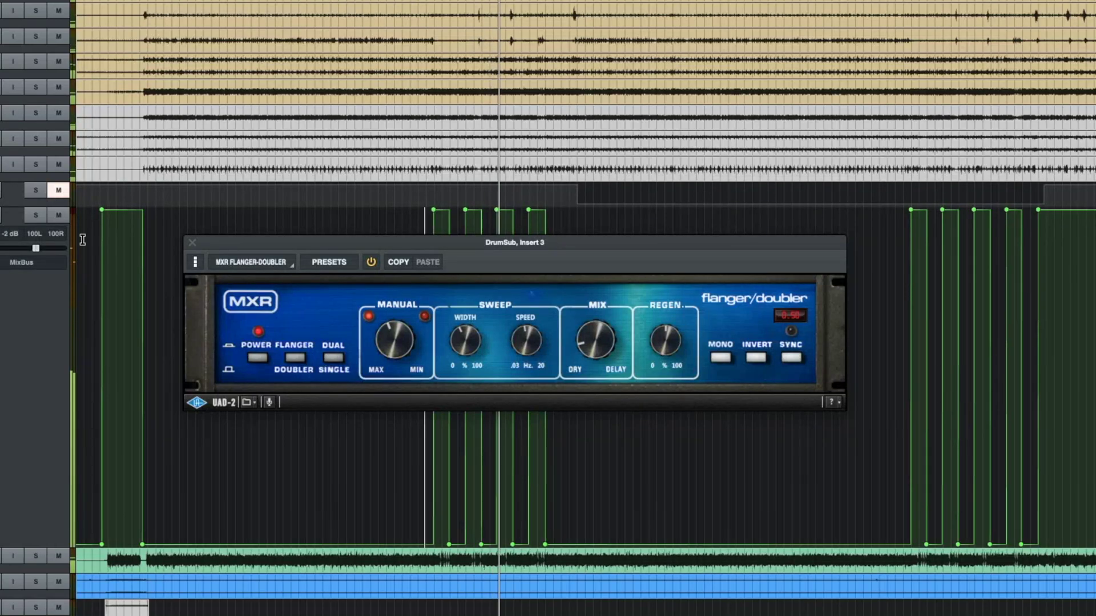
click(35, 219)
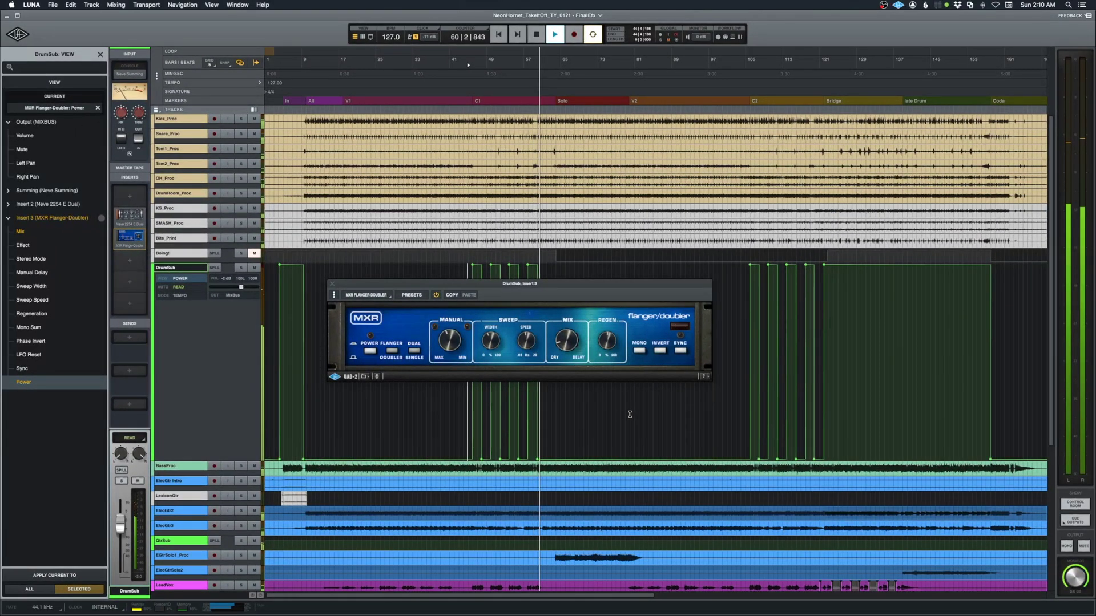
key(space)
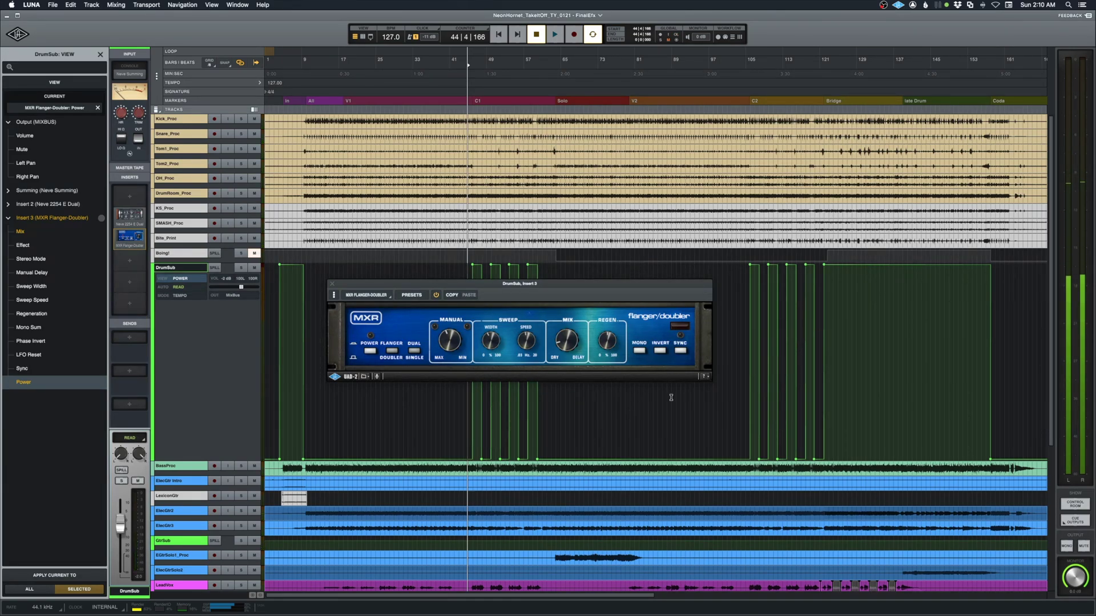
Display DrumSub's flanger Mix automation and play the Bridge from bar 121, soloing DrumSub for part of it.
click(745, 280)
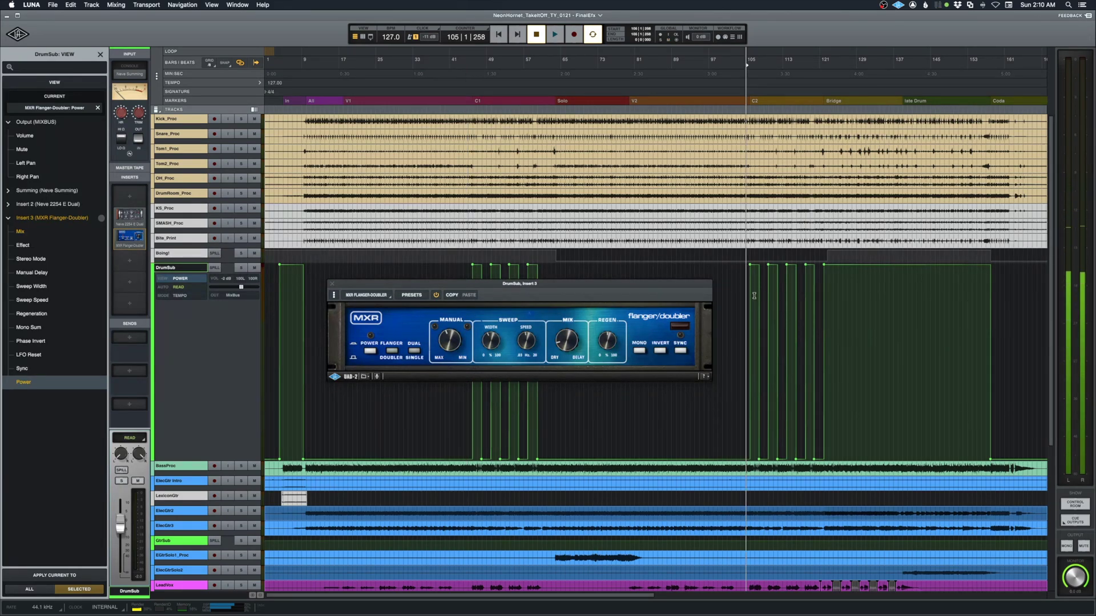
click(819, 317)
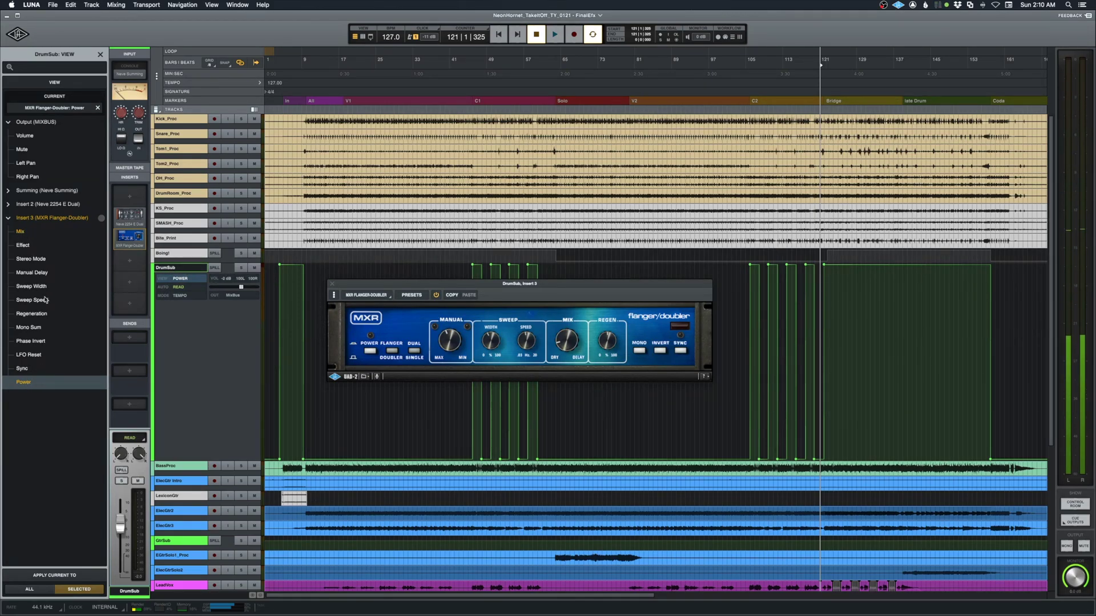
click(20, 231)
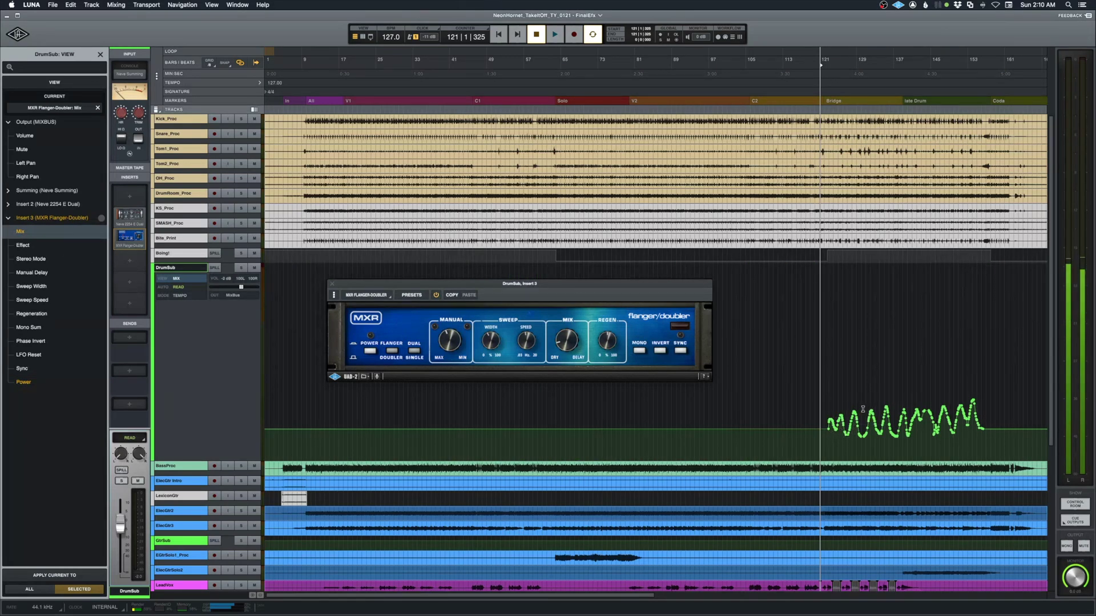
key(space)
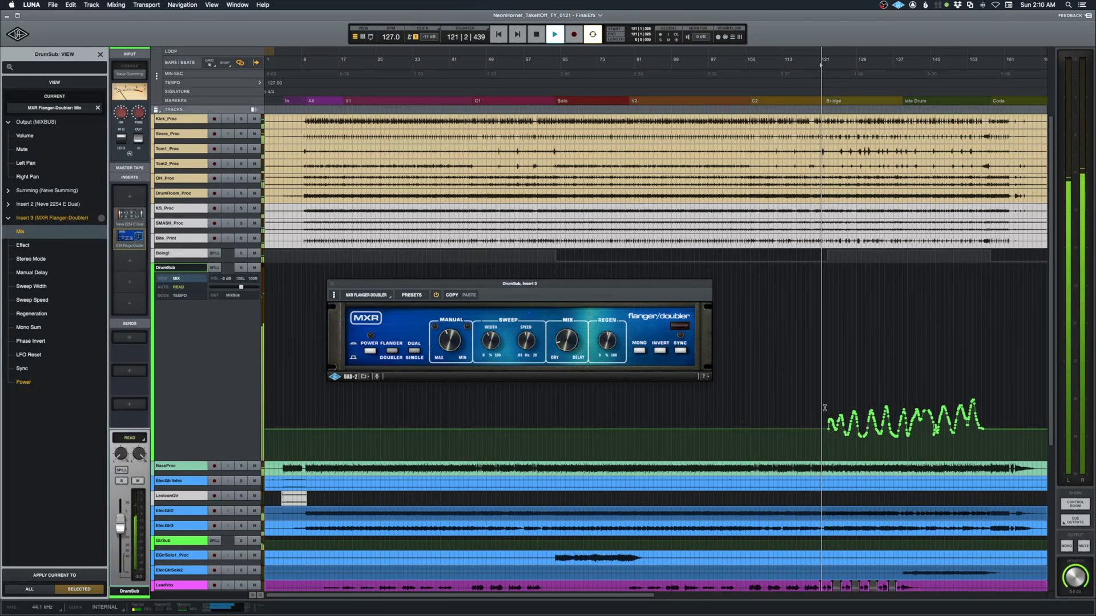
click(241, 268)
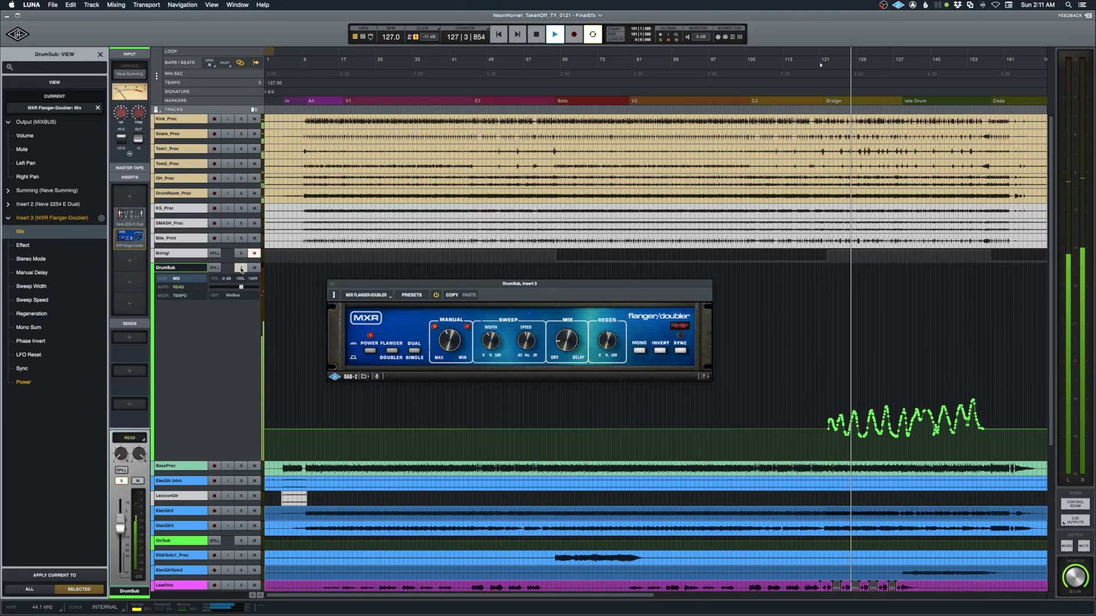
click(240, 267)
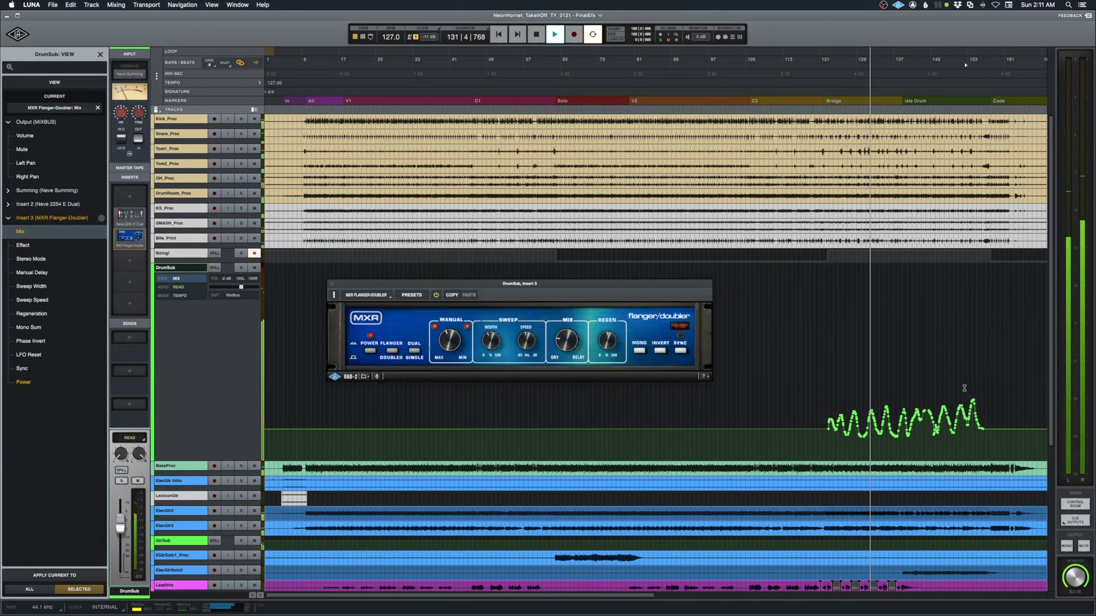
Play the transition into the Coda from bar 155 to check the flanger switching, close the plug-in, and stop playback.
key(space)
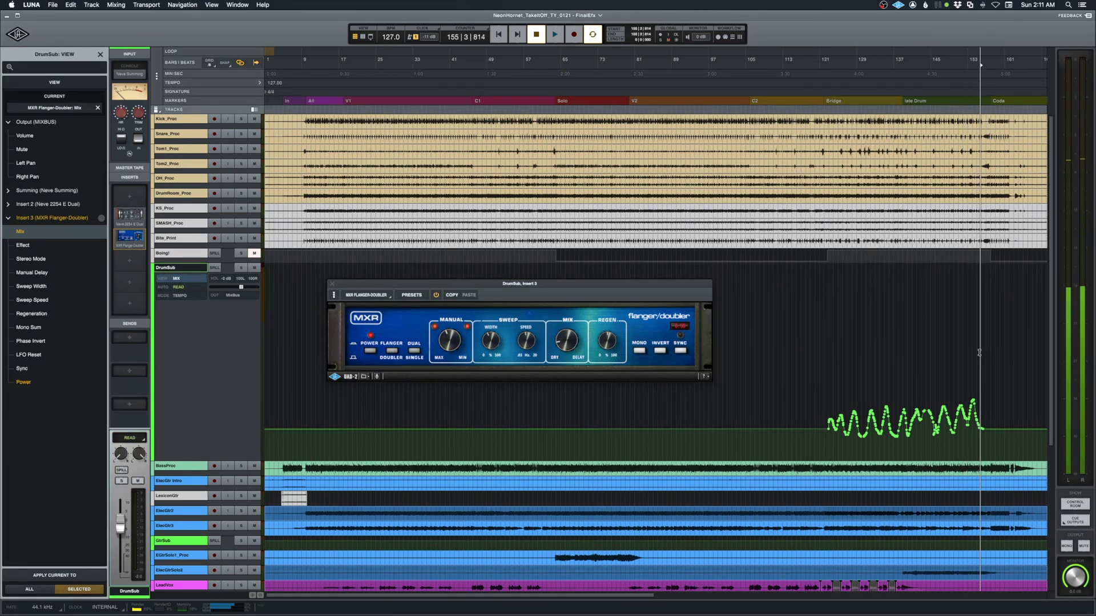
key(space)
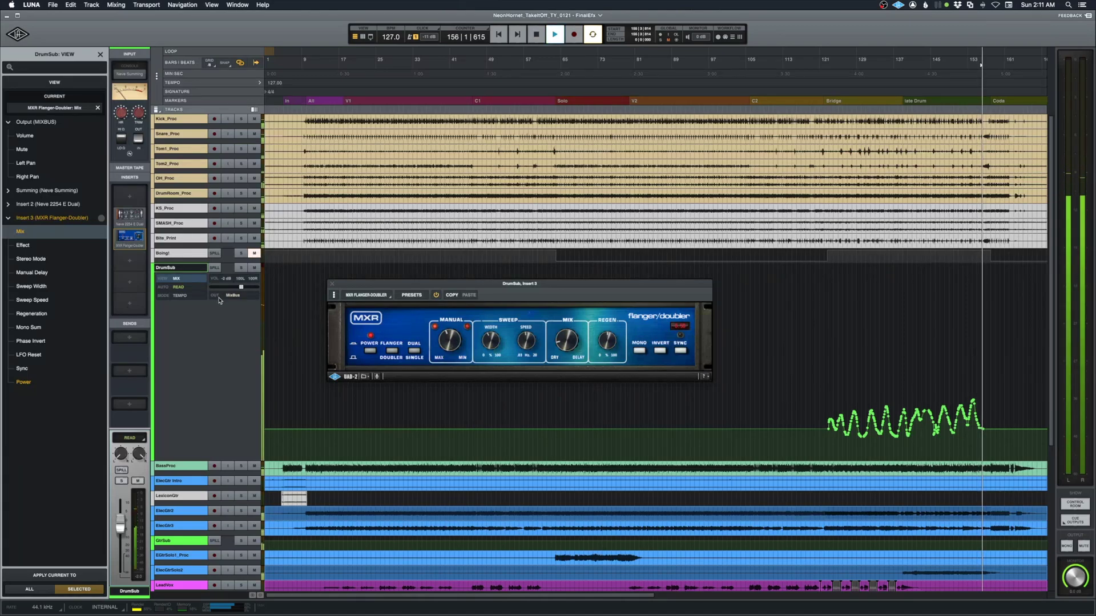
click(372, 351)
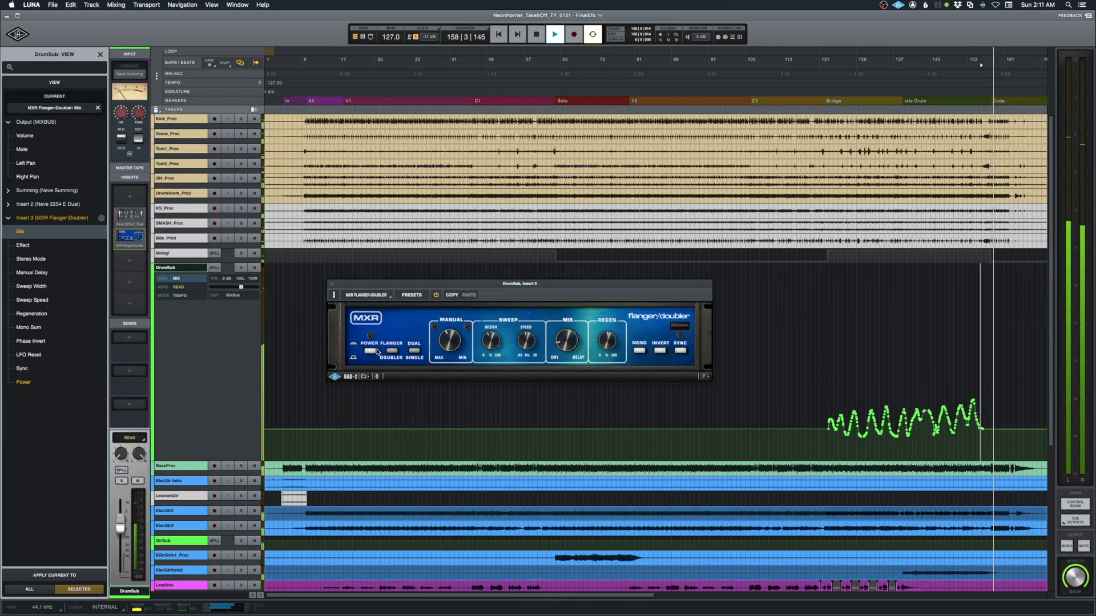
click(332, 284)
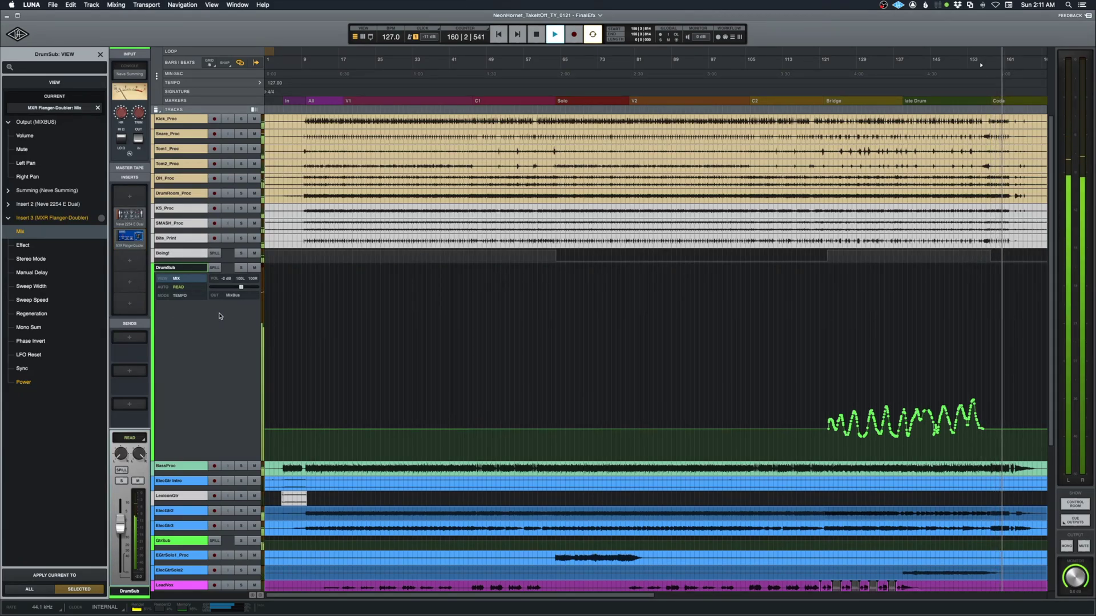
key(space)
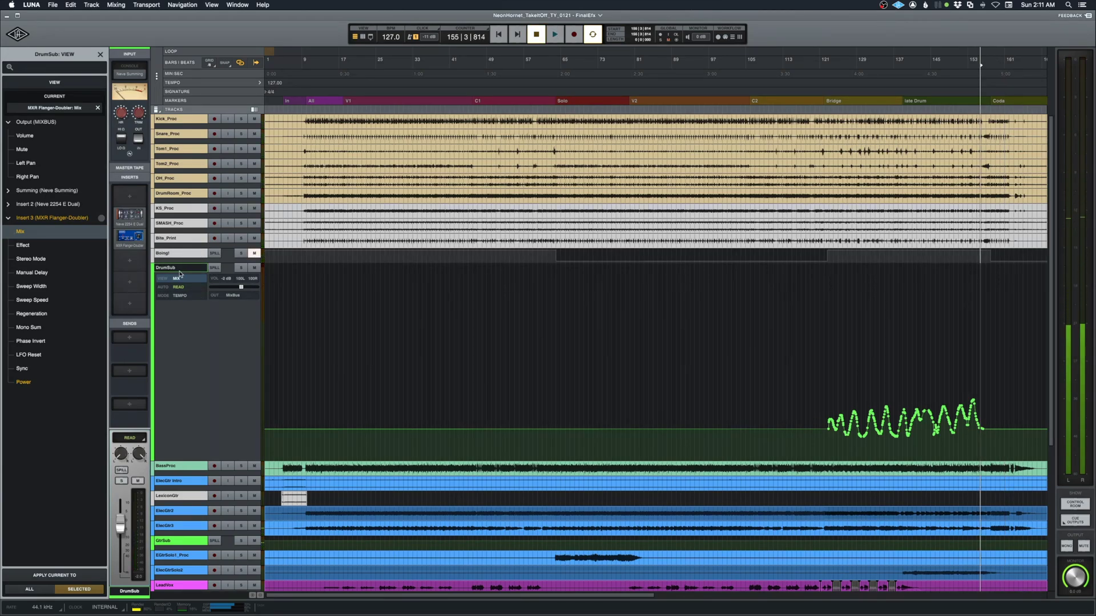
Enlarge the Boing! track's lane to examine its Mute automation and play the Solo section from bar 61.
click(167, 255)
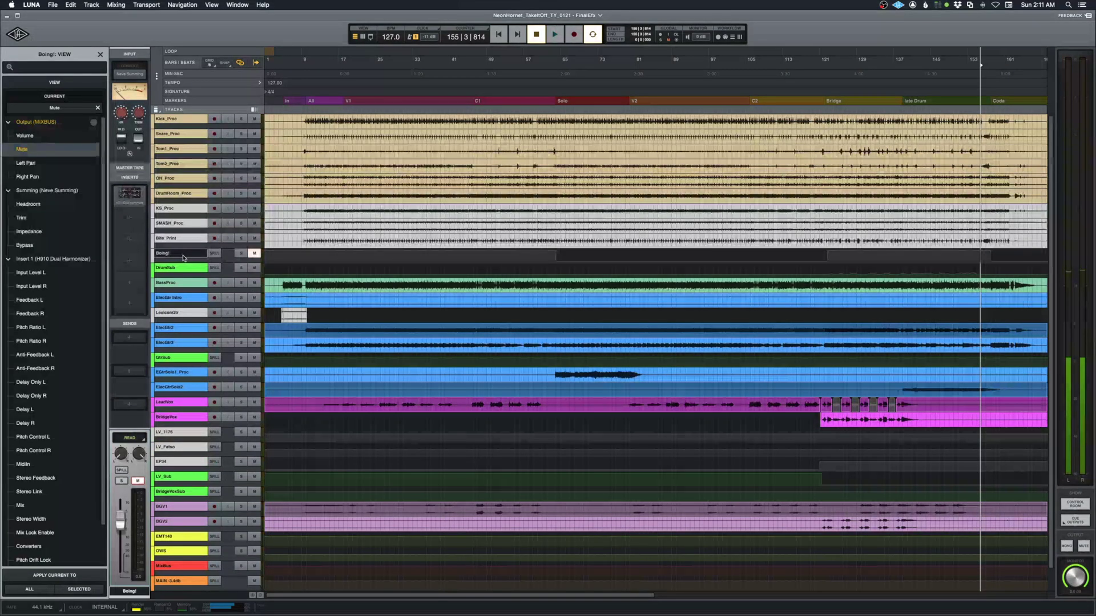
drag(183, 260, 188, 418)
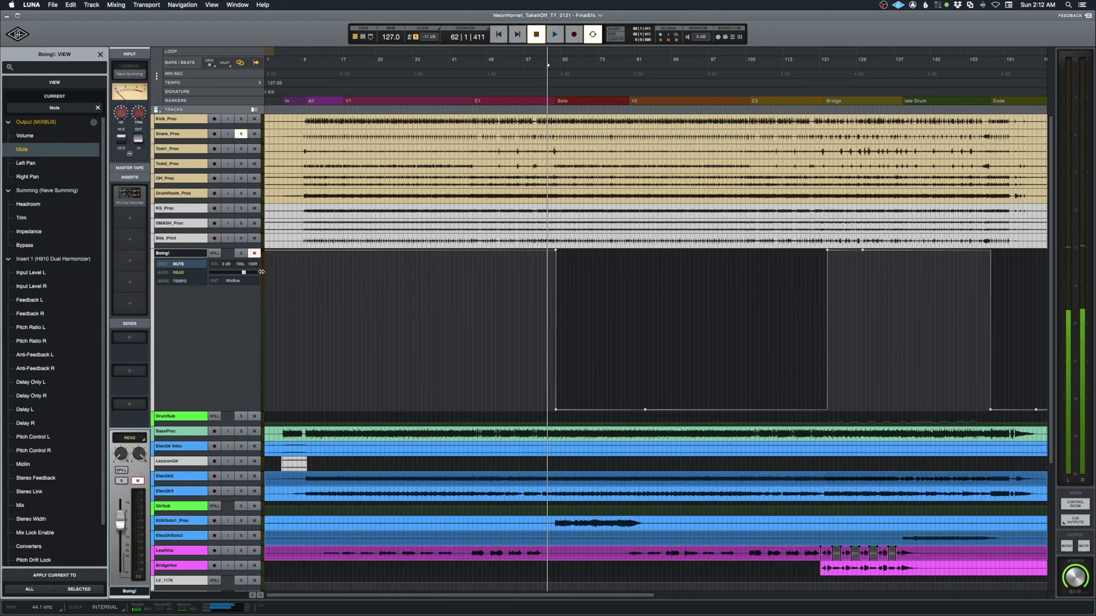
click(545, 272)
key(space)
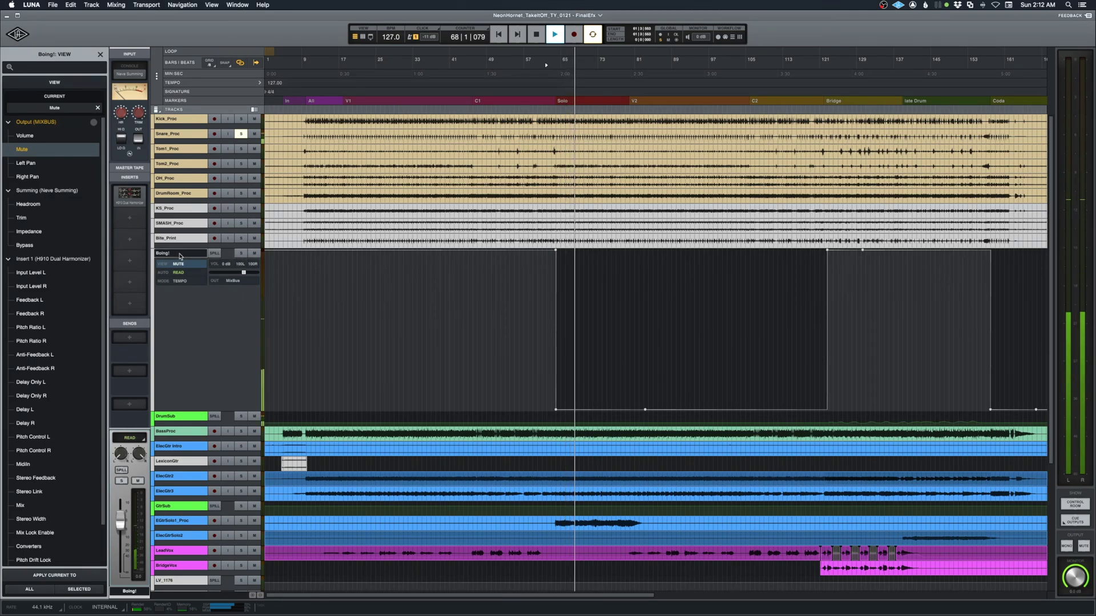
key(space)
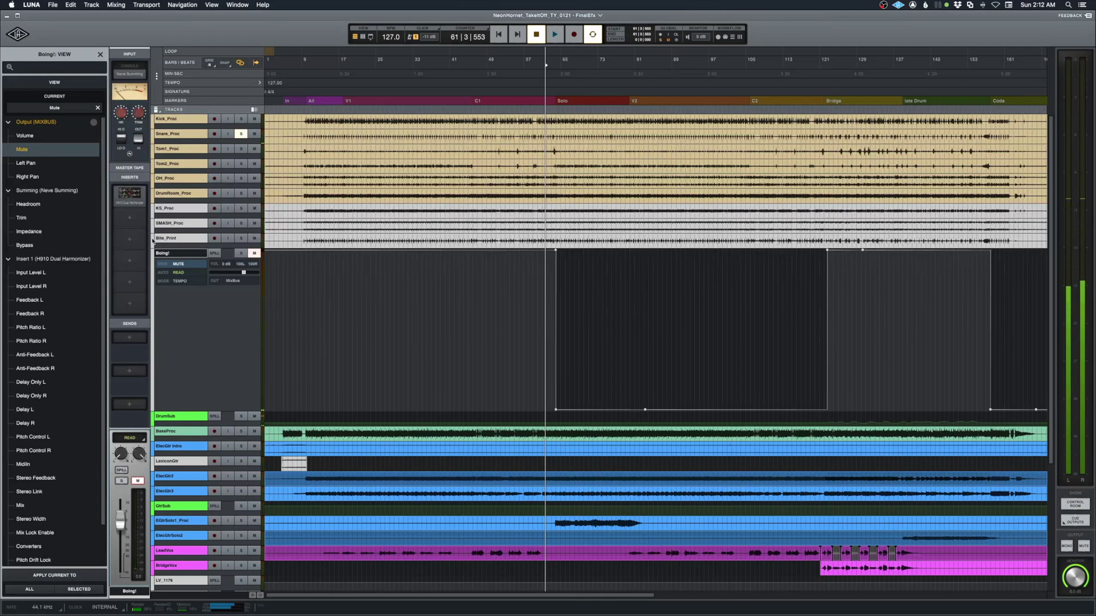
Open Boing!'s H910 Dual Harmonizer, show the mixer, and play the soloed snare from bar 61 while toggling Boing!'s mute to compare.
click(129, 193)
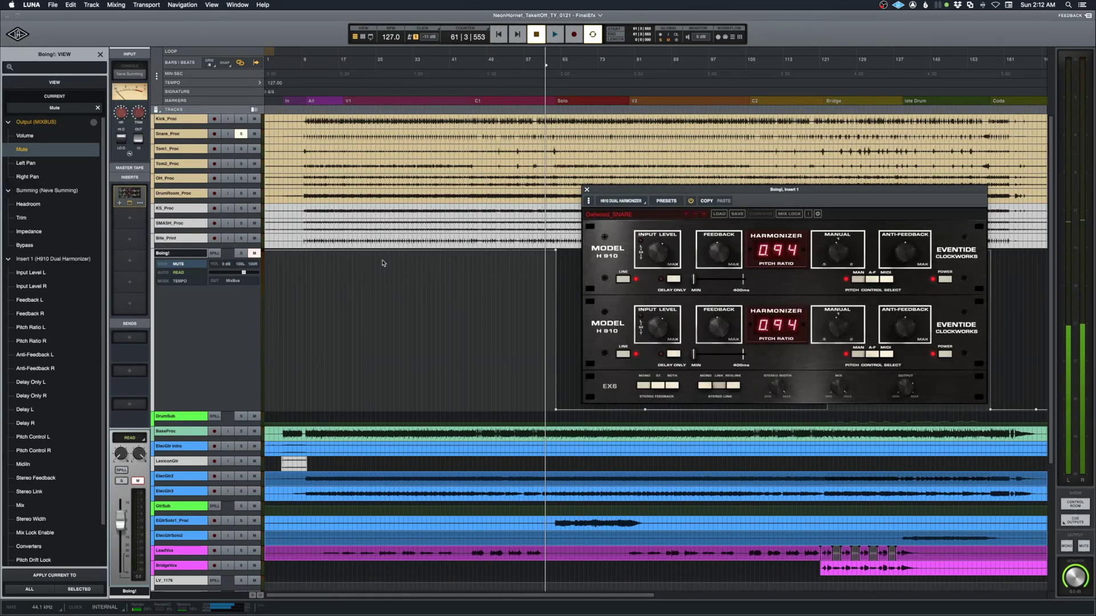
key(super+equal)
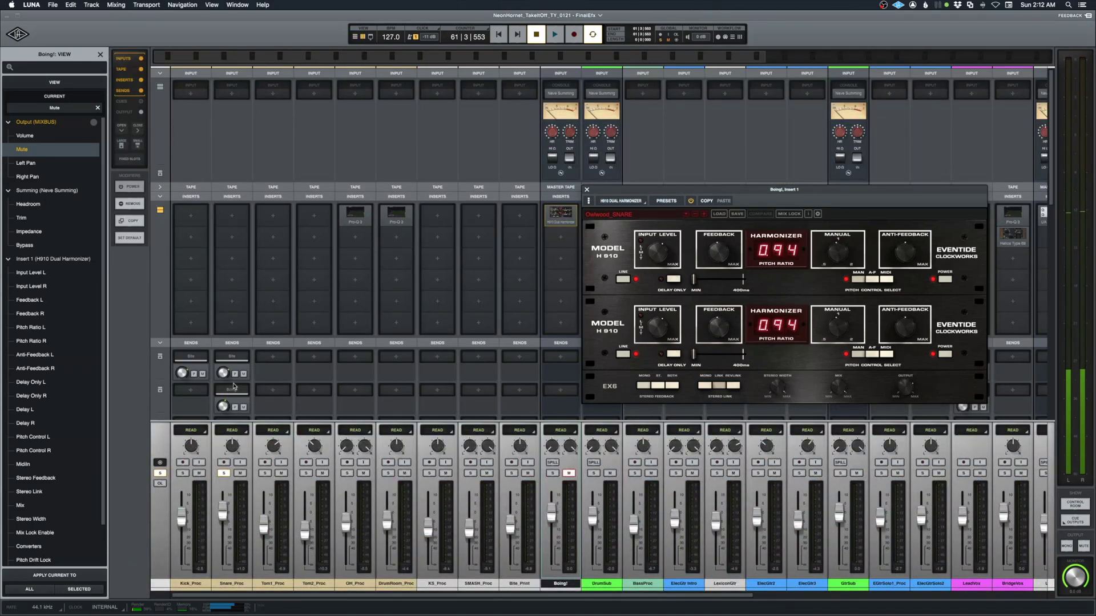
click(564, 586)
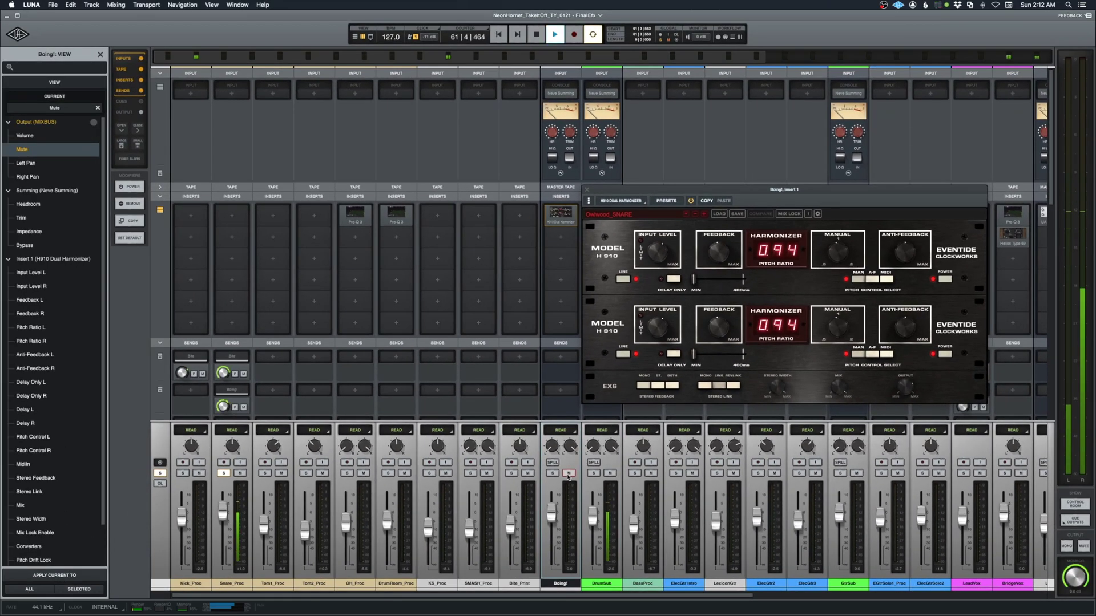
click(567, 475)
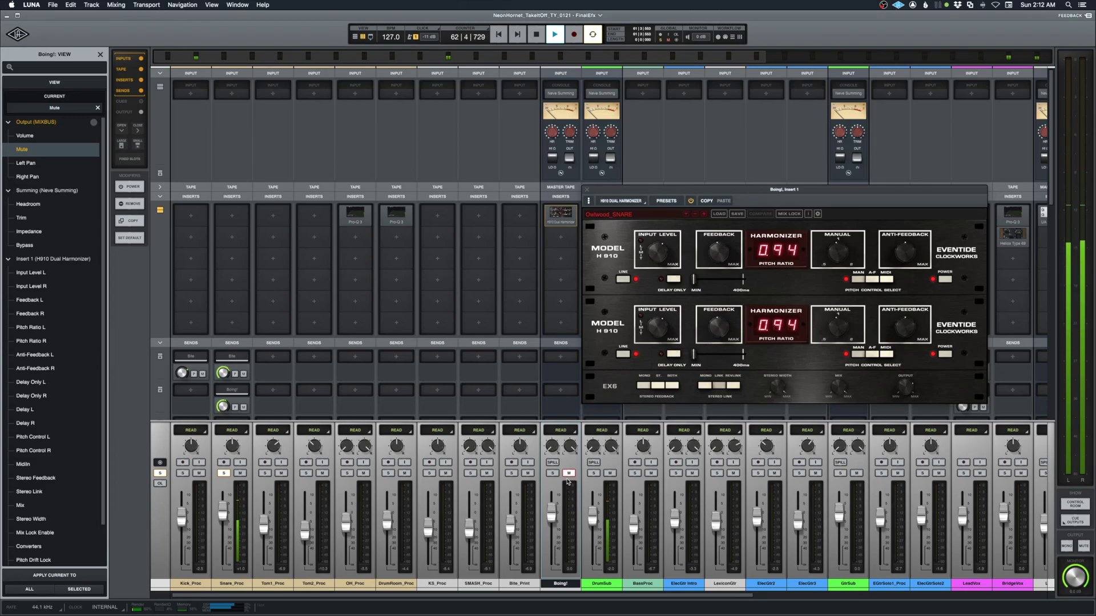
click(567, 481)
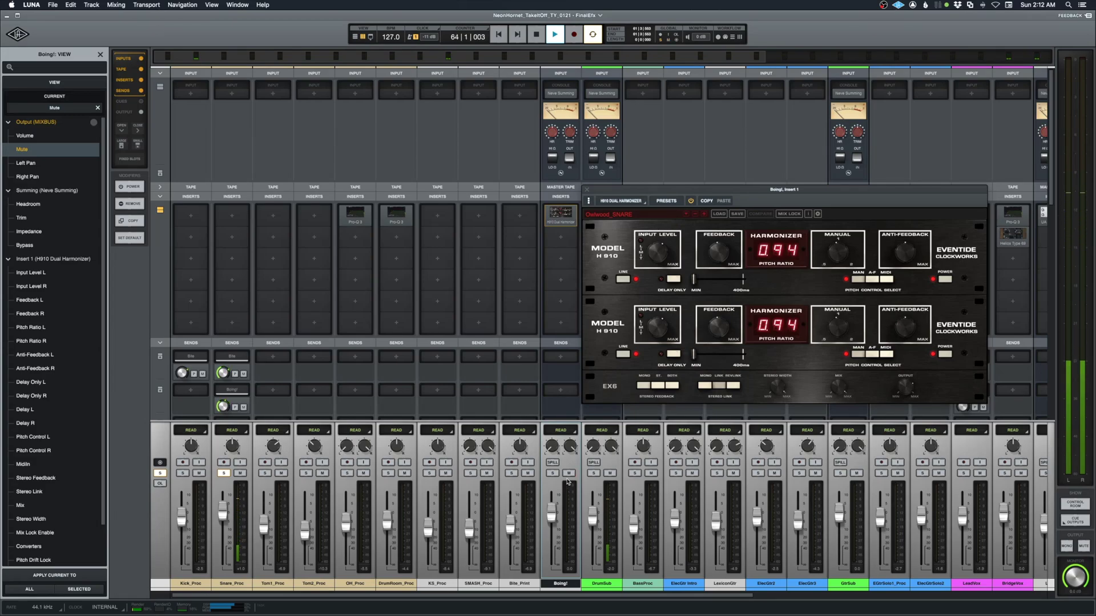
key(space)
Solo all the drum channels with Boing! and DrumSub, play the Solo section from bar 61, and close the H910 window.
click(225, 474)
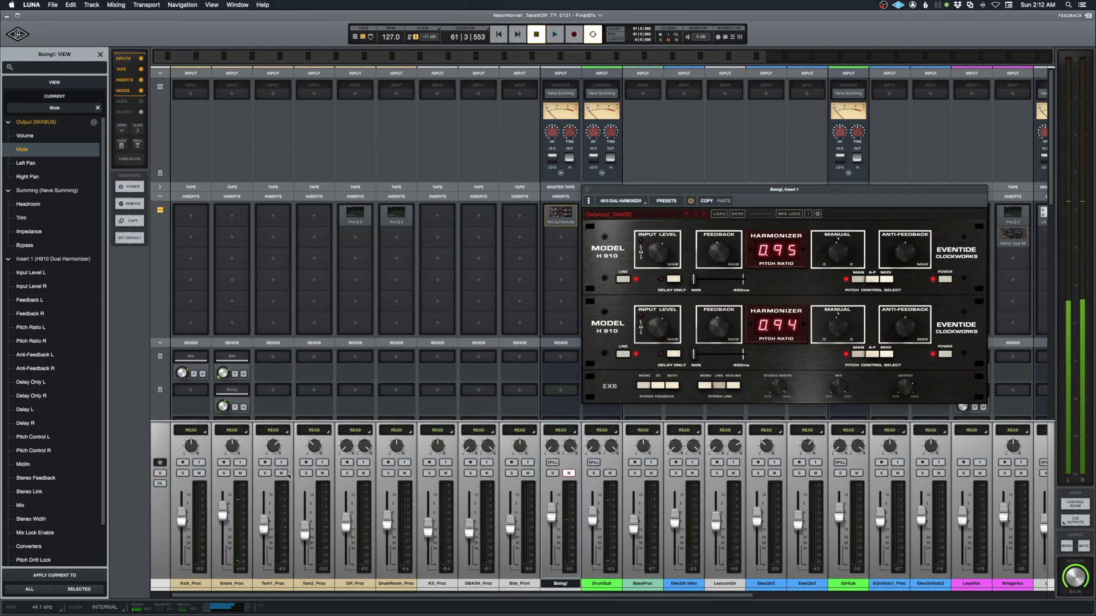
click(568, 474)
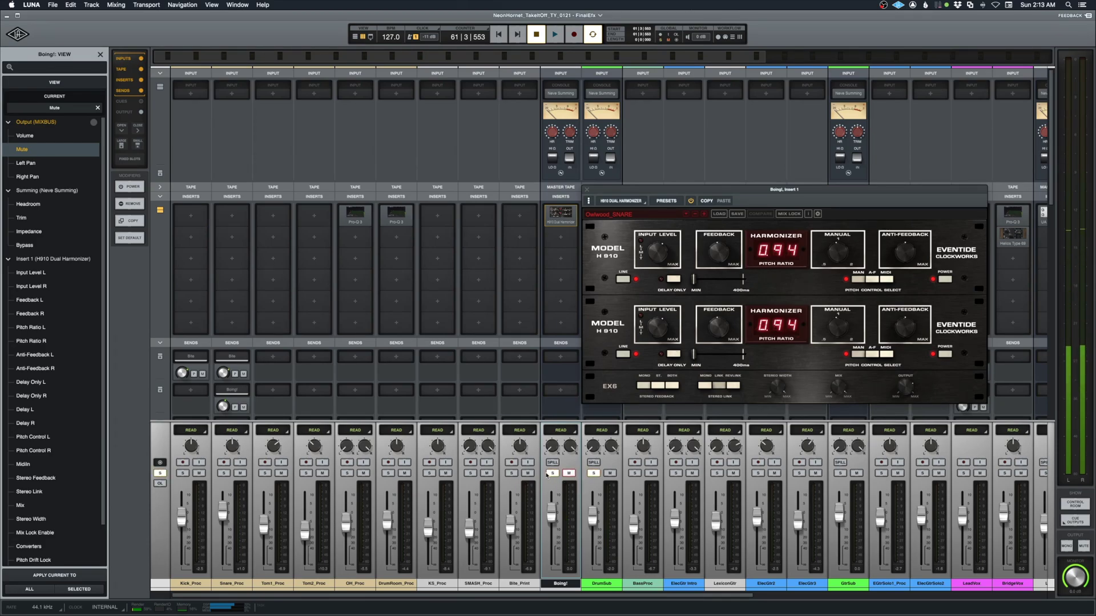
key(space)
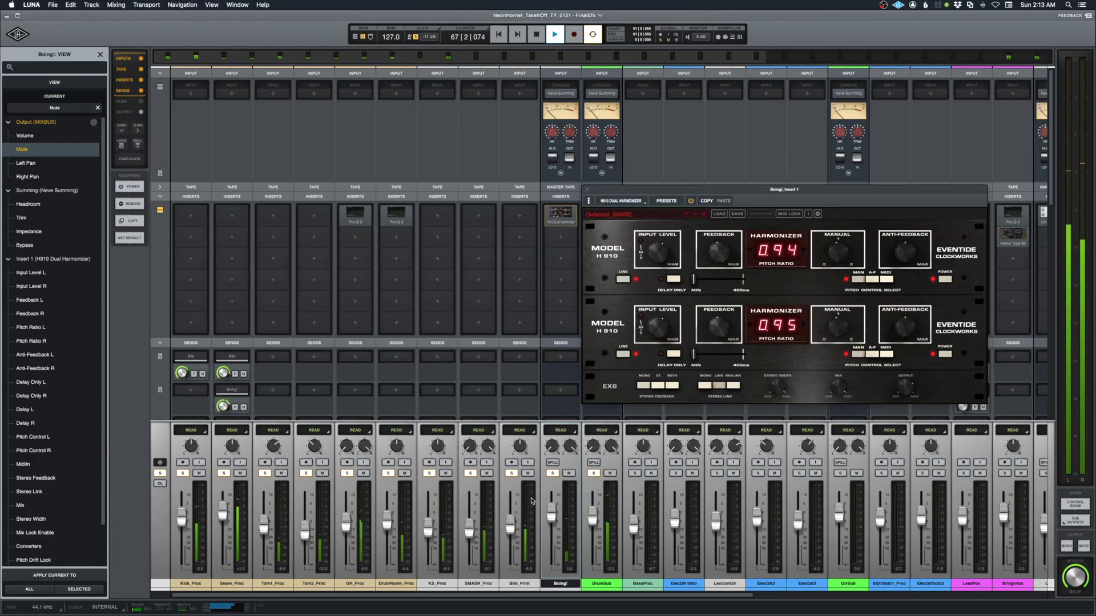
key(space)
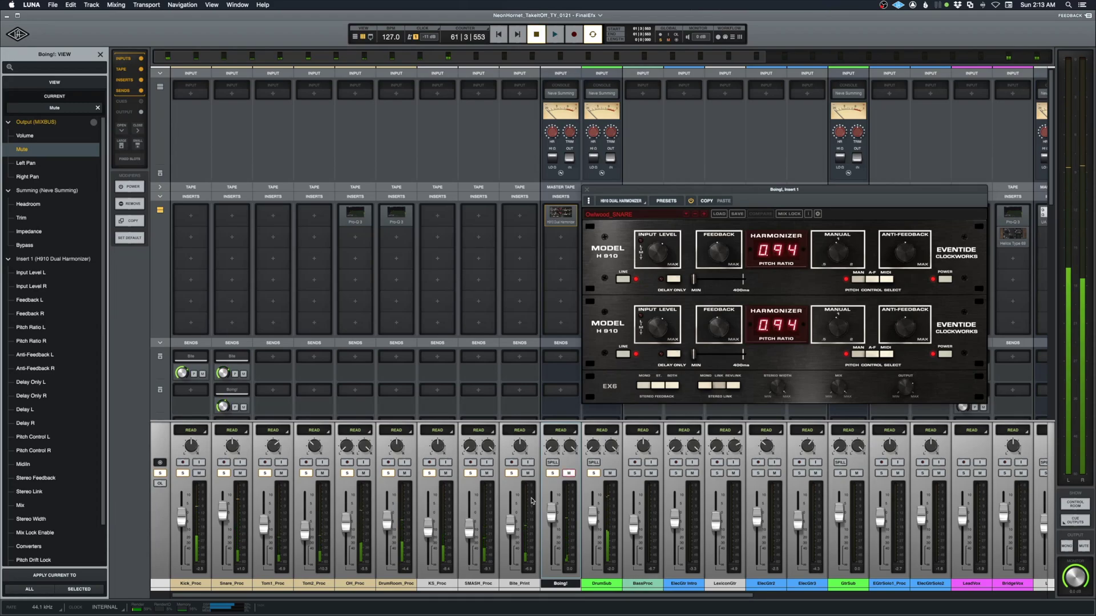
click(589, 192)
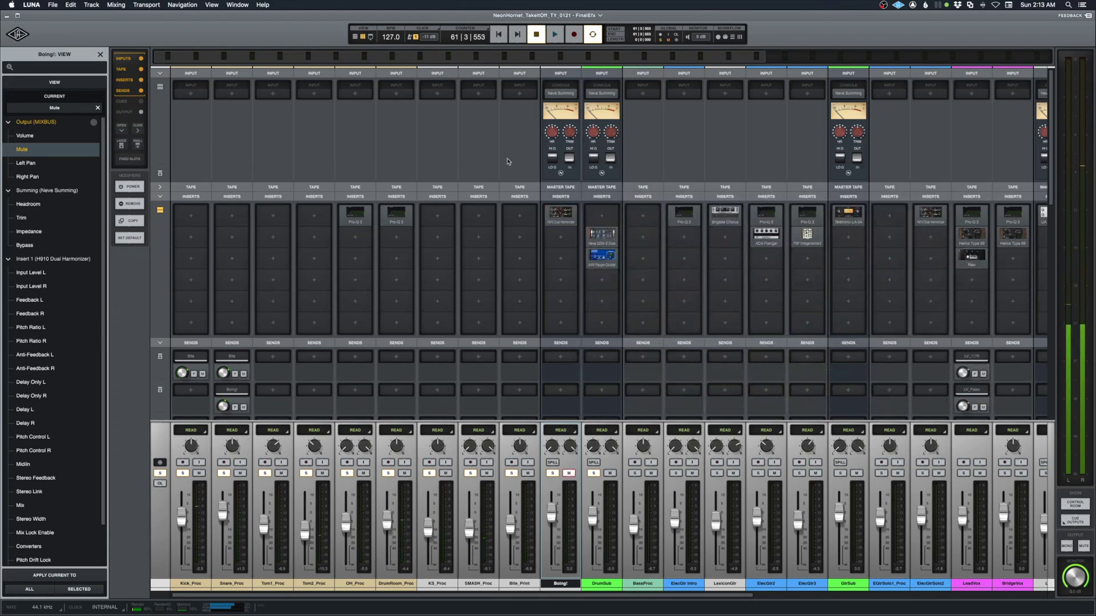
Return to the timeline, locate Boing!'s mute change at bar 122, and clear the solos from Kick_Proc through DrumSub.
key(super+equal)
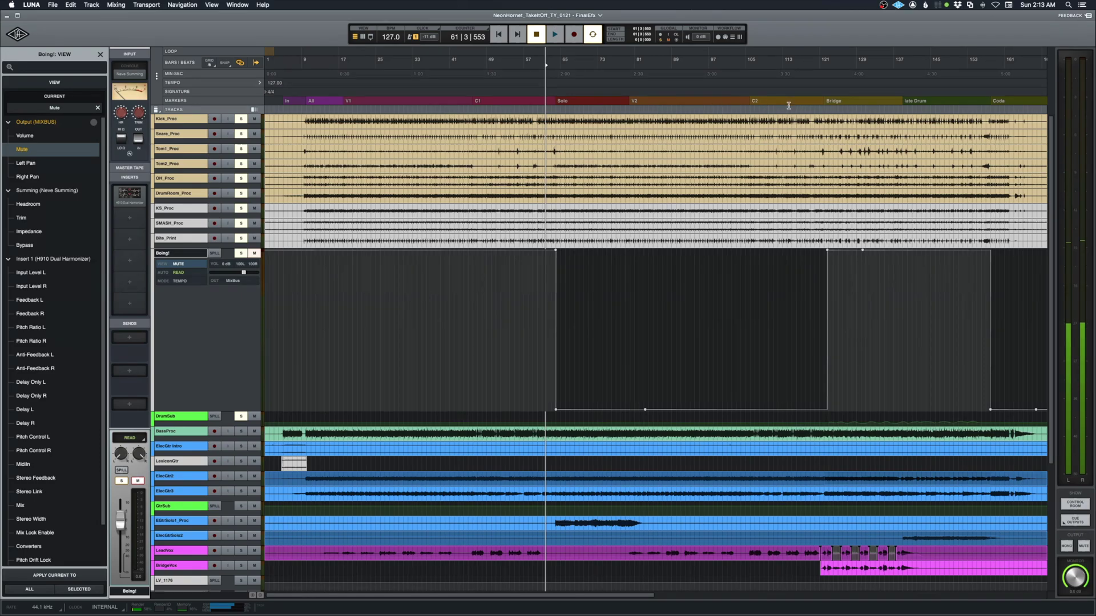
click(827, 297)
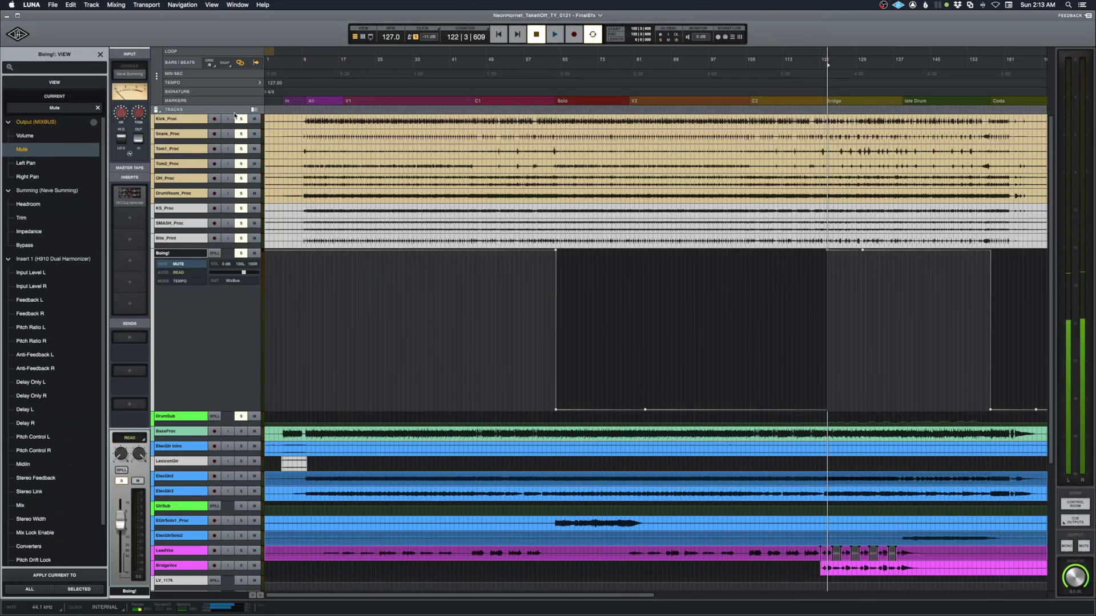
drag(239, 121, 241, 416)
Play the transition into the Coda from bar 155, soloing Boing! for part of it, and reduce Boing!'s lane to normal height.
click(989, 388)
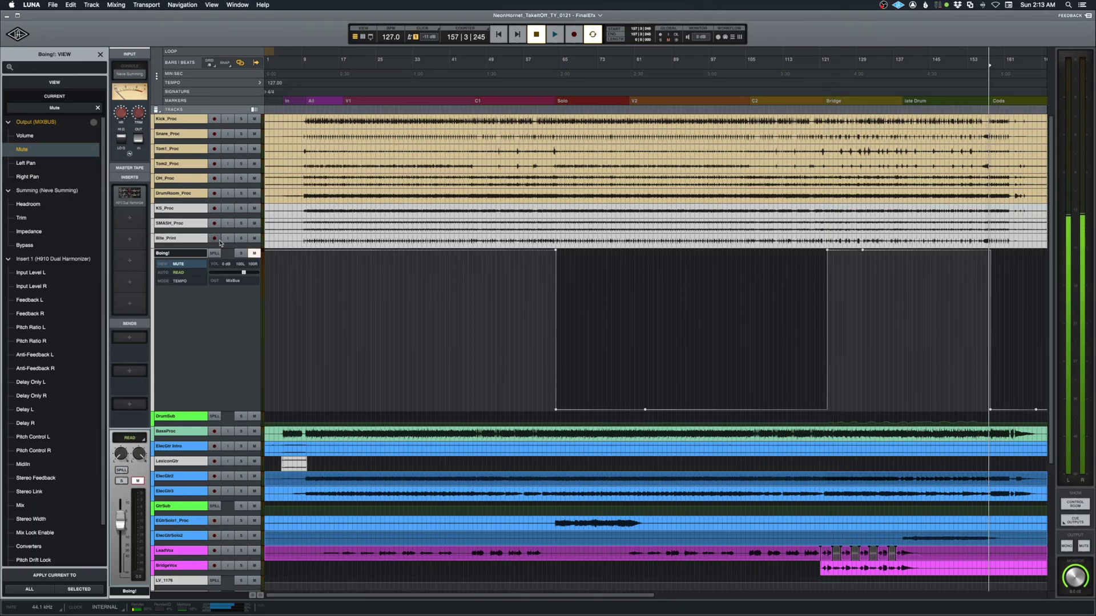
click(979, 292)
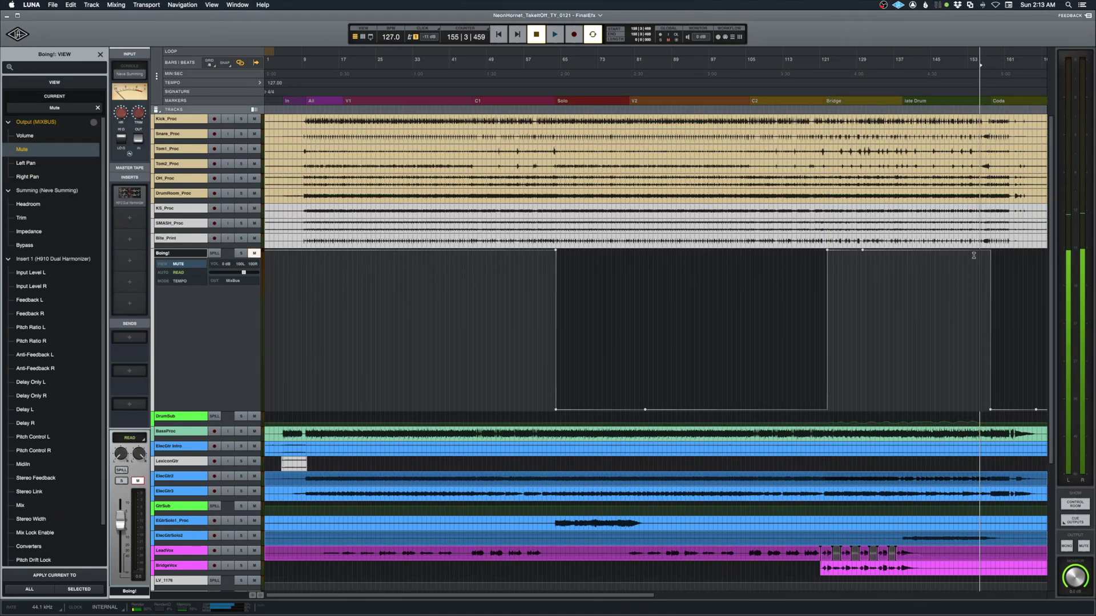
click(978, 268)
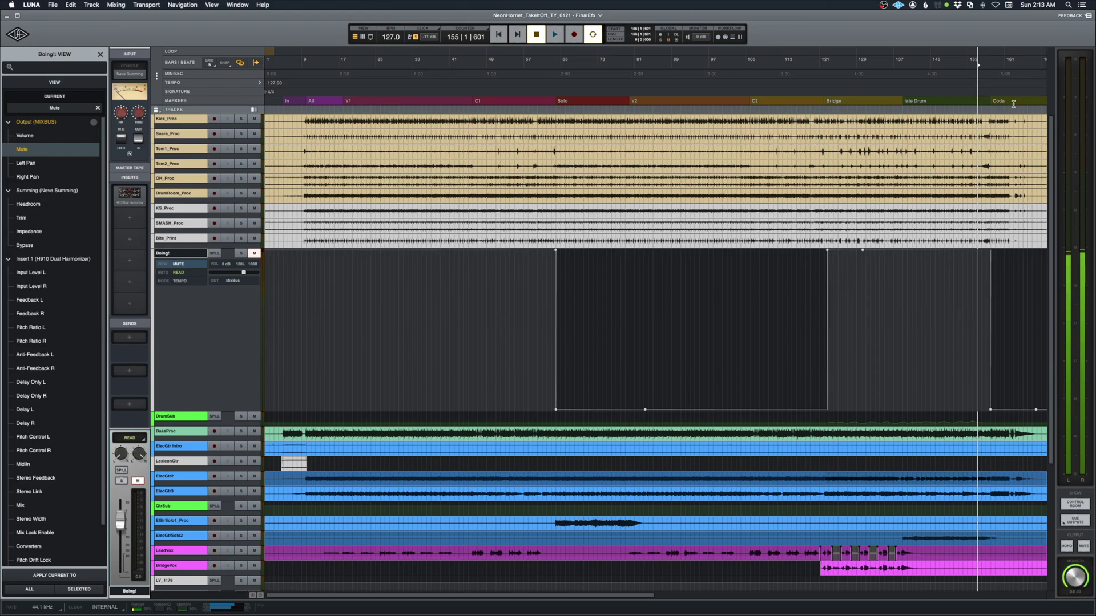
key(space)
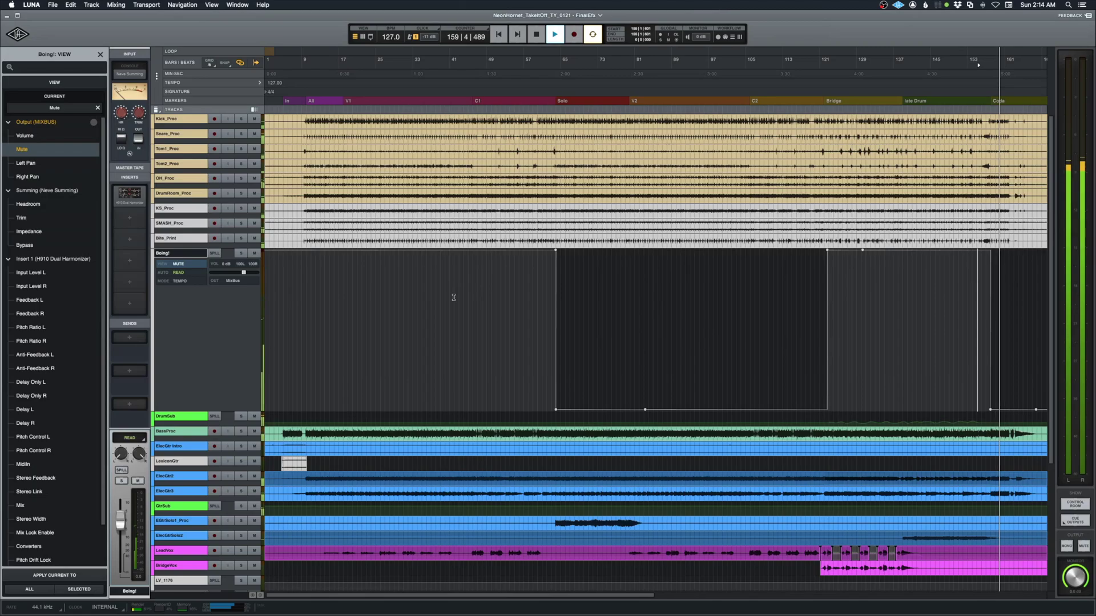
click(239, 253)
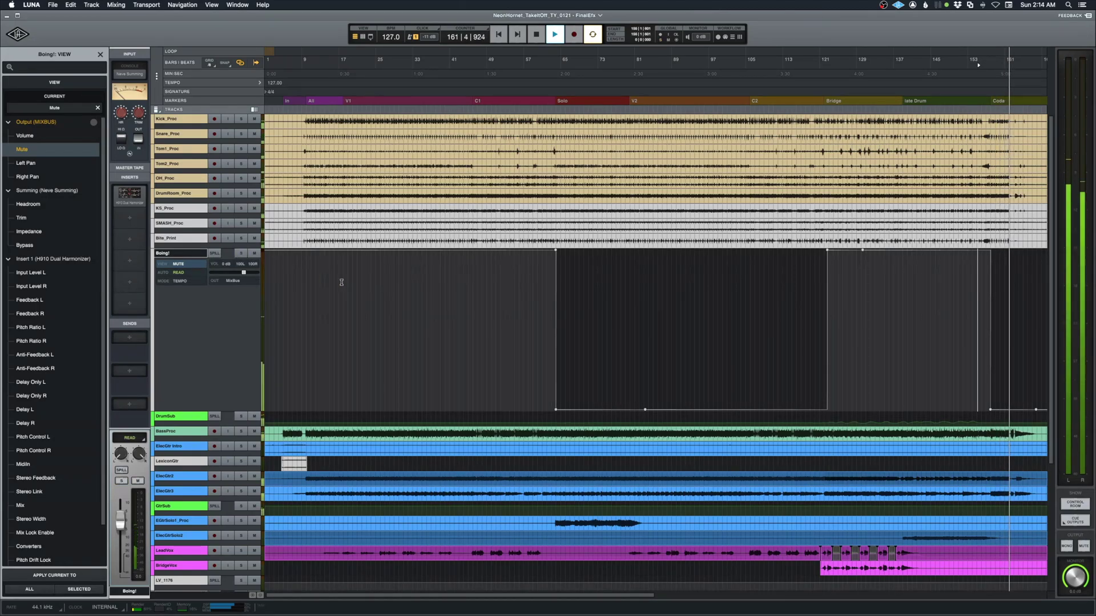
key(space)
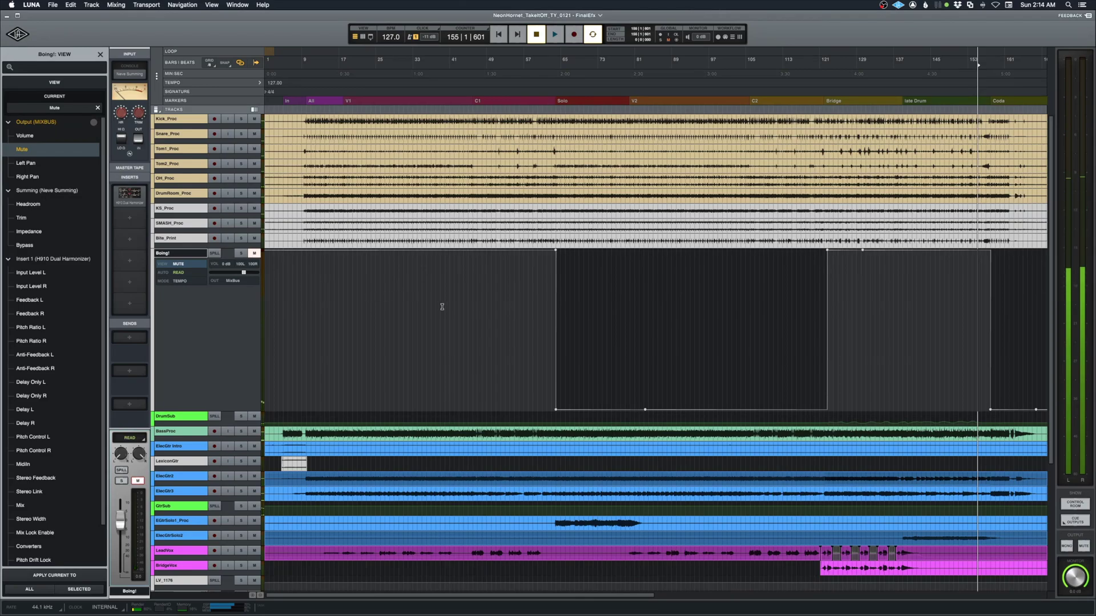
key(e)
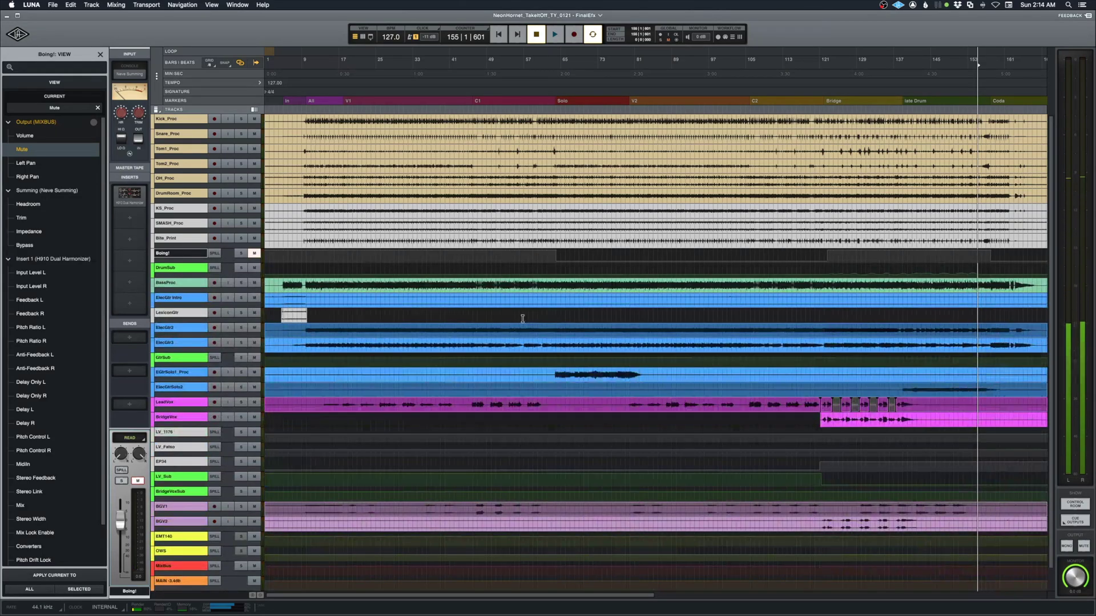
Open the ADA Flanger on ElecGtr2 from the mixer and place its window above the guitar tracks in the timeline.
key(super+equal)
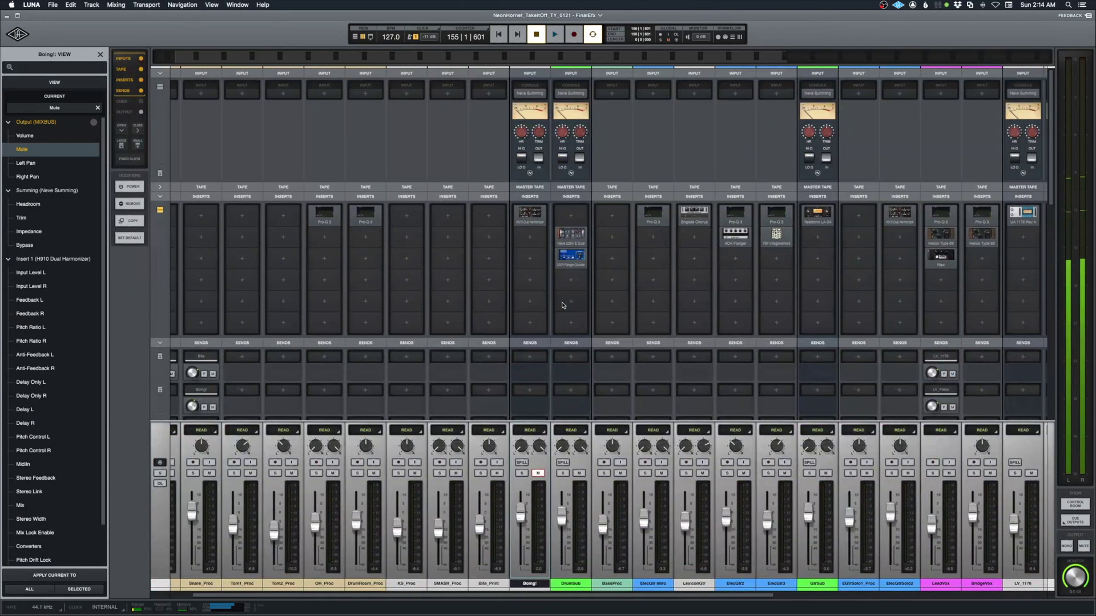
scroll(562, 305, right, 2)
click(687, 234)
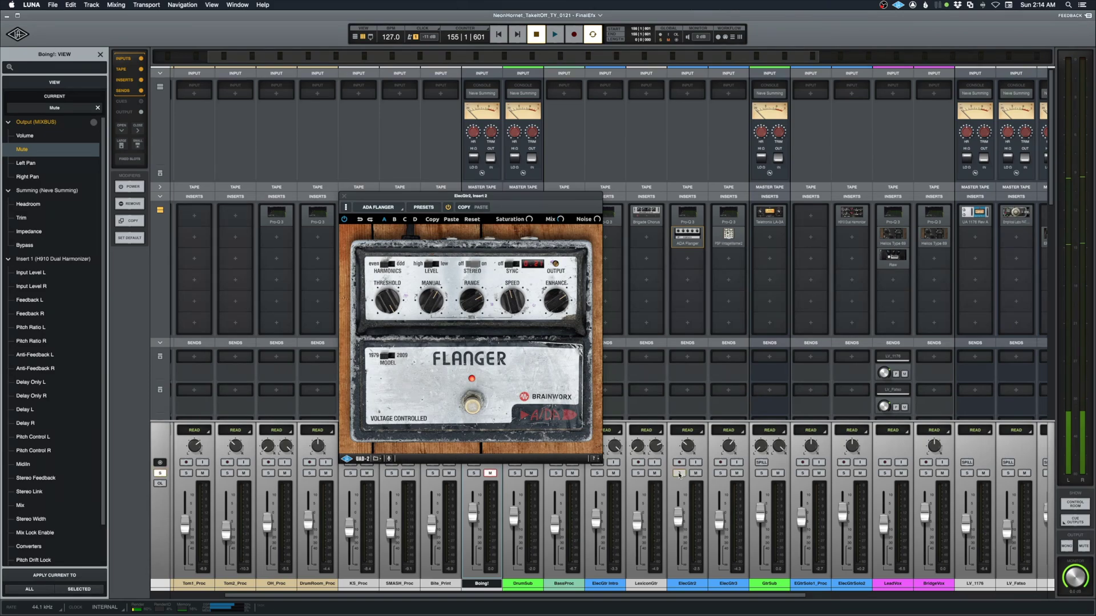
key(super+equal)
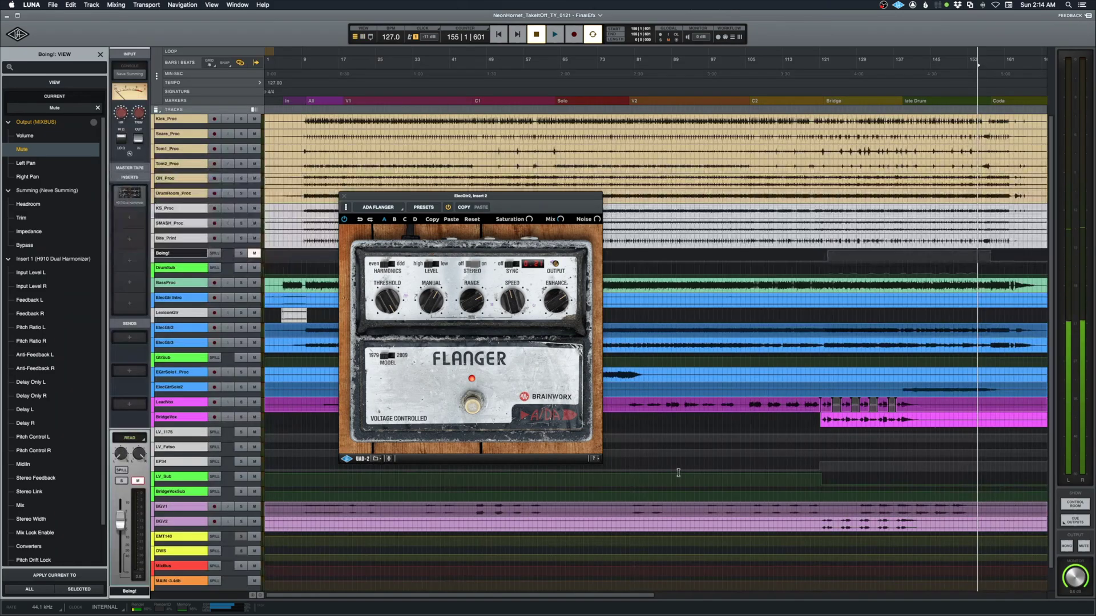
drag(420, 201, 473, 50)
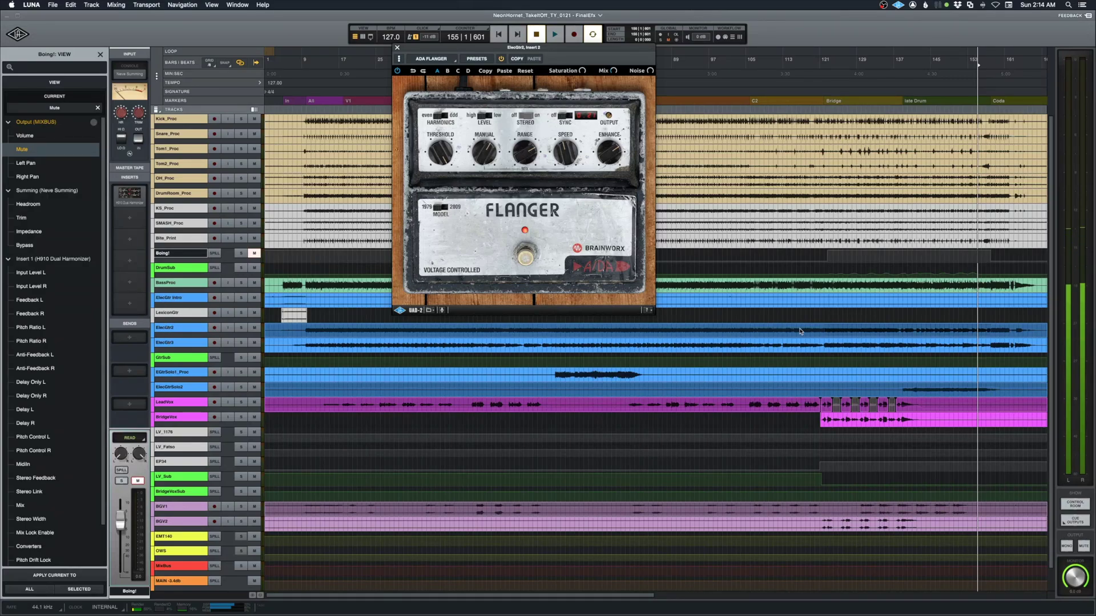
Solo ElecGtr2 and enlarge its lane to examine the ADA Flanger's Bypass automation.
click(738, 328)
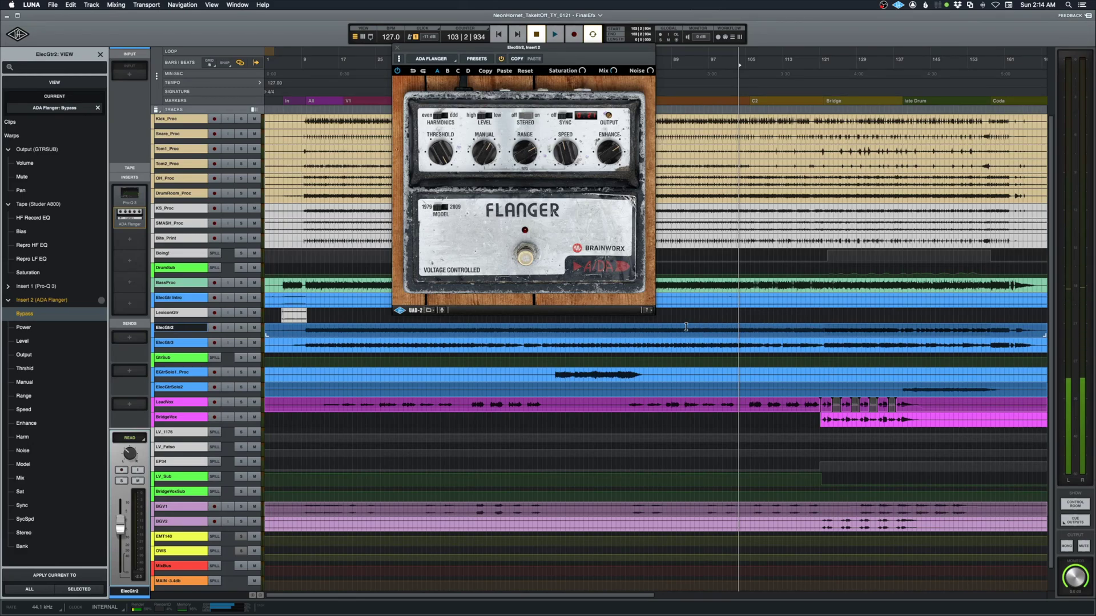
key(space)
click(241, 327)
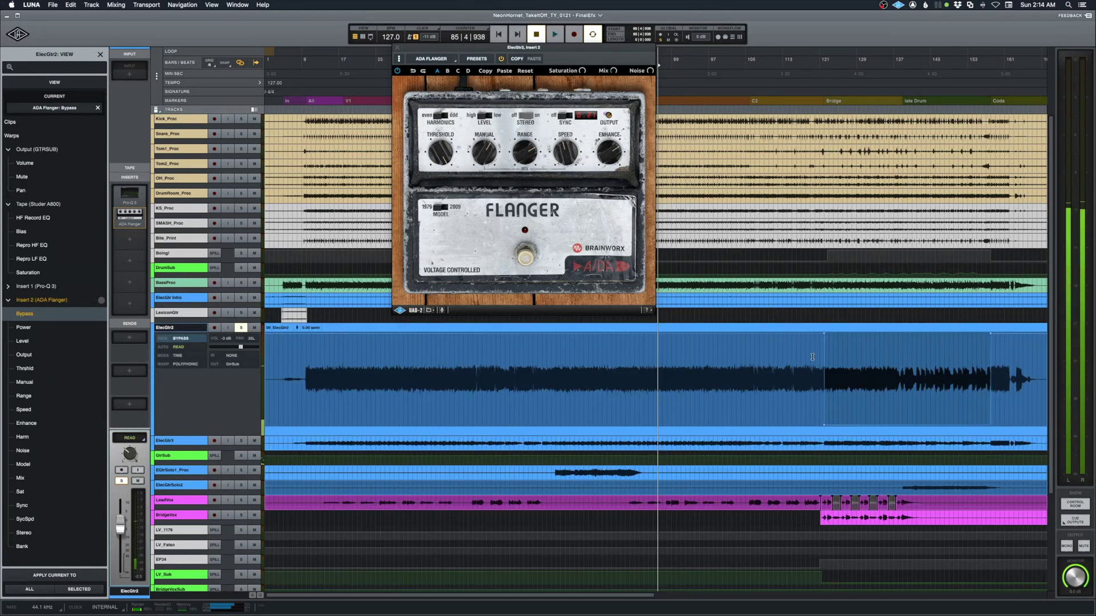
Play into the Bridge from bar 119 with ElecGtr2 soloed, add the guitar track below, clear the solos, and close the flanger.
click(813, 357)
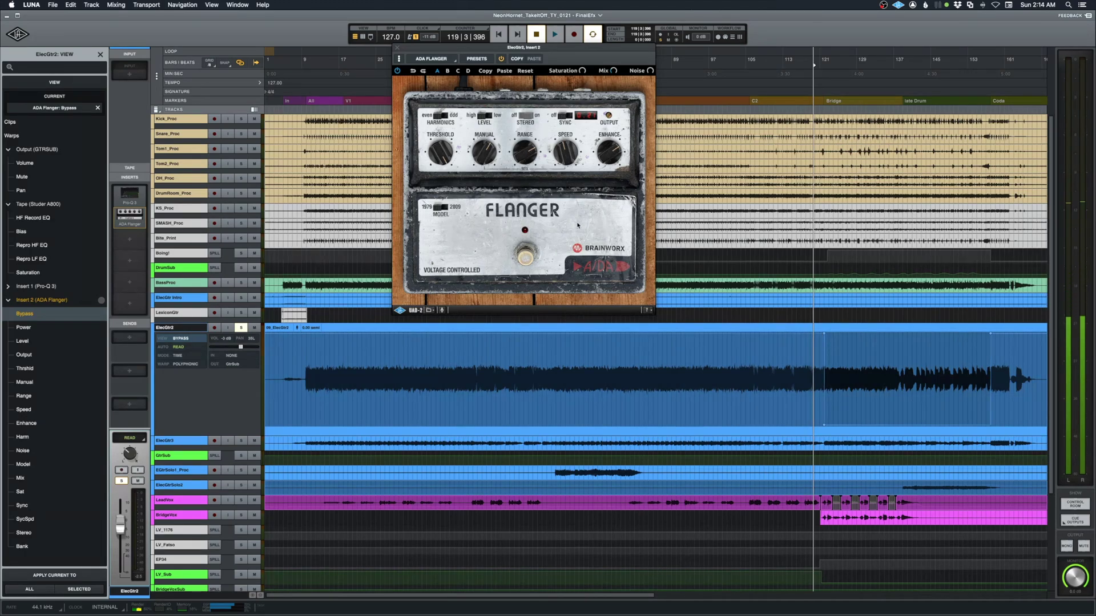
drag(591, 47, 621, 163)
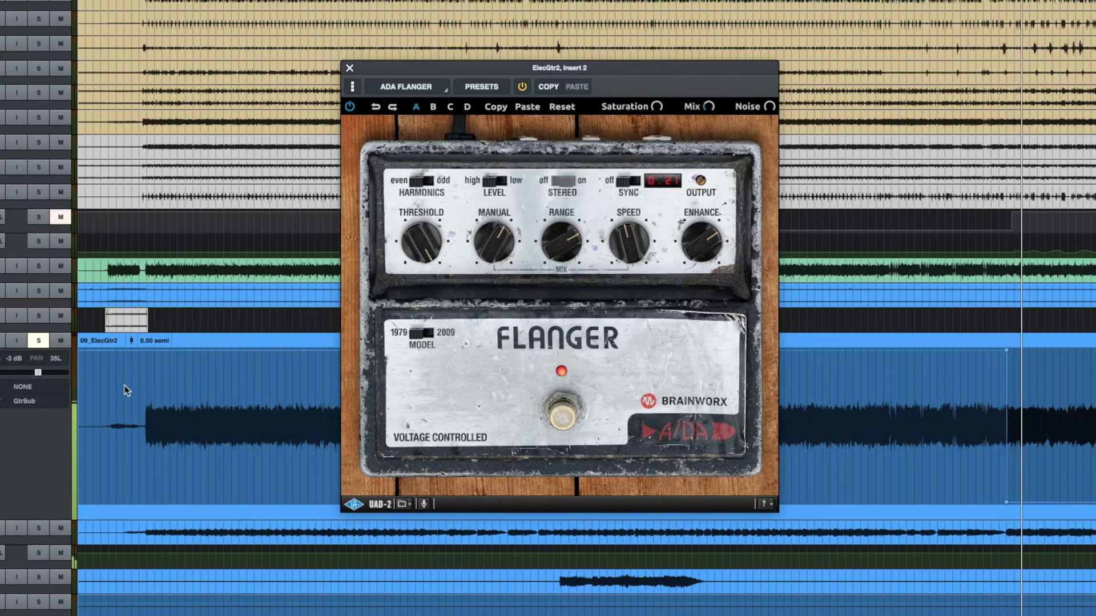
click(39, 528)
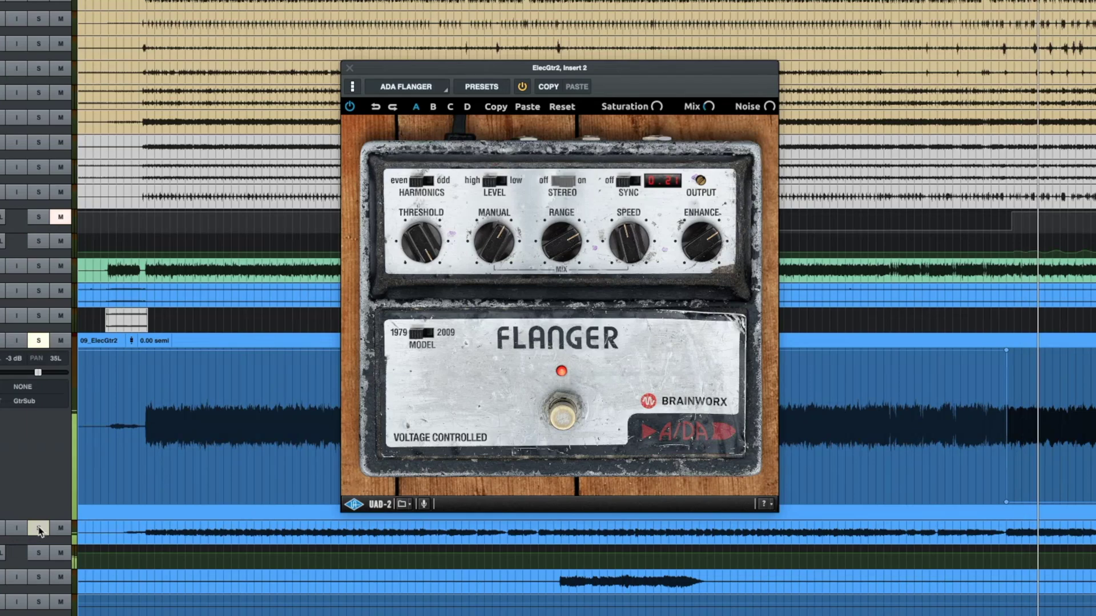
click(40, 342)
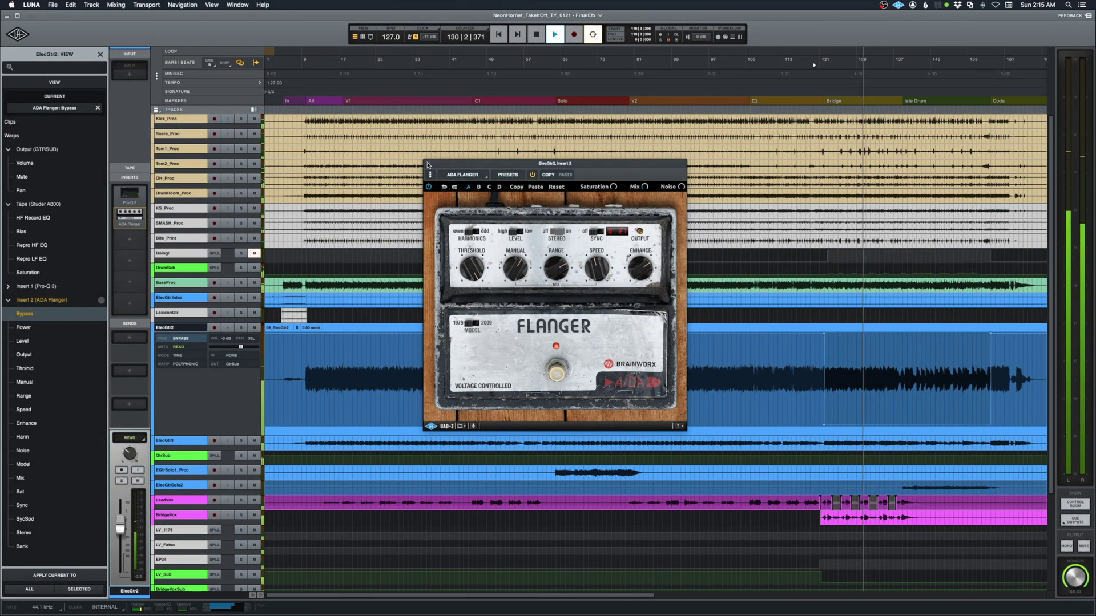
click(427, 164)
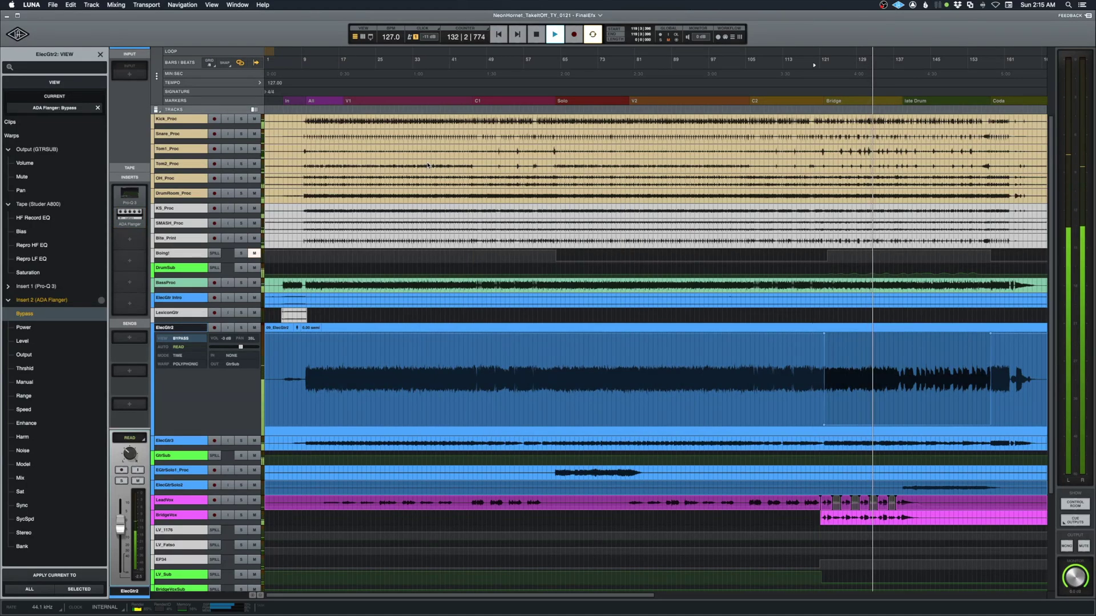
key(space)
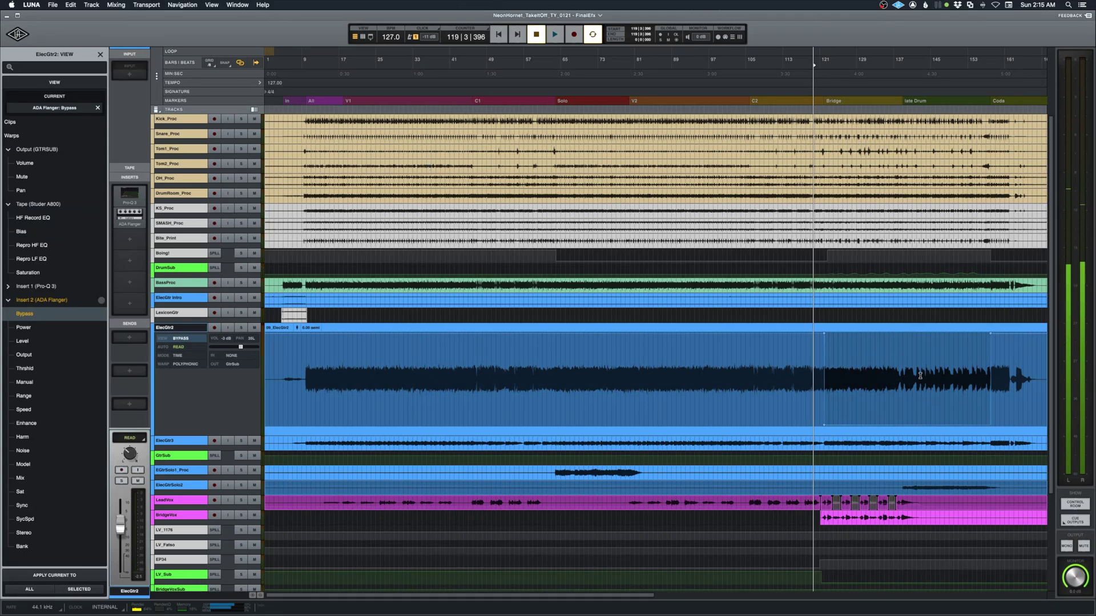
Play the transition into the Coda from bar 156, soloing ElecGtr2 for part of it to check the flanger switching off.
click(985, 356)
key(space)
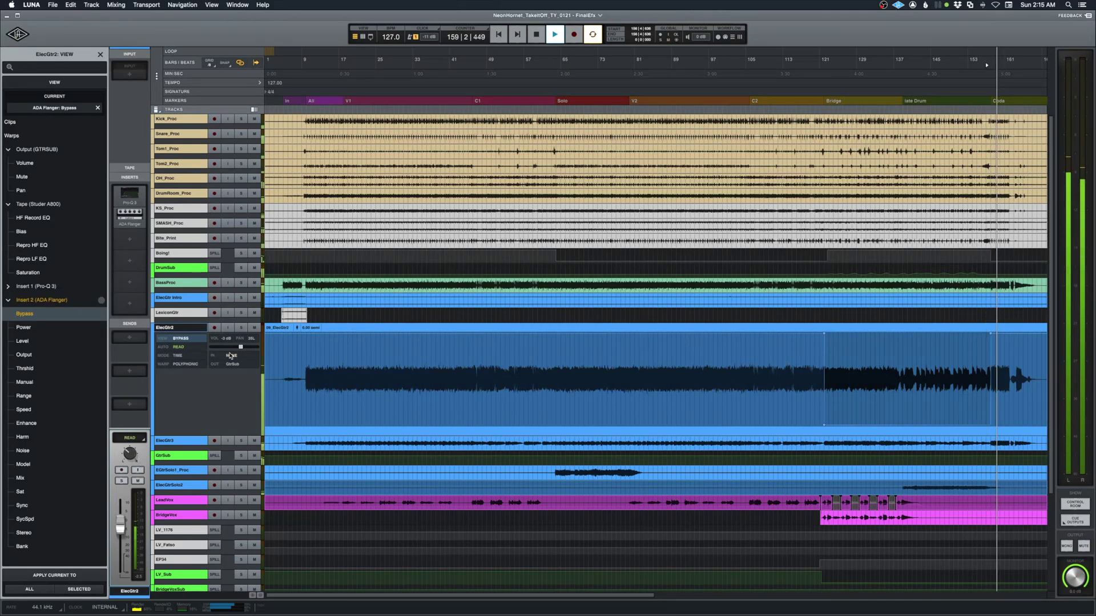
click(241, 327)
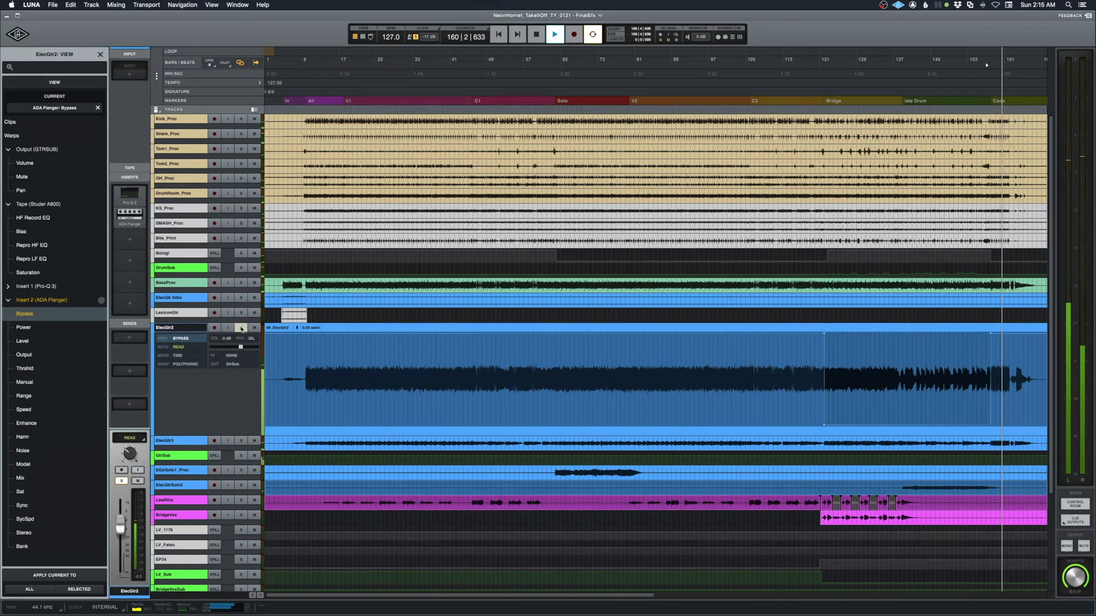
key(space)
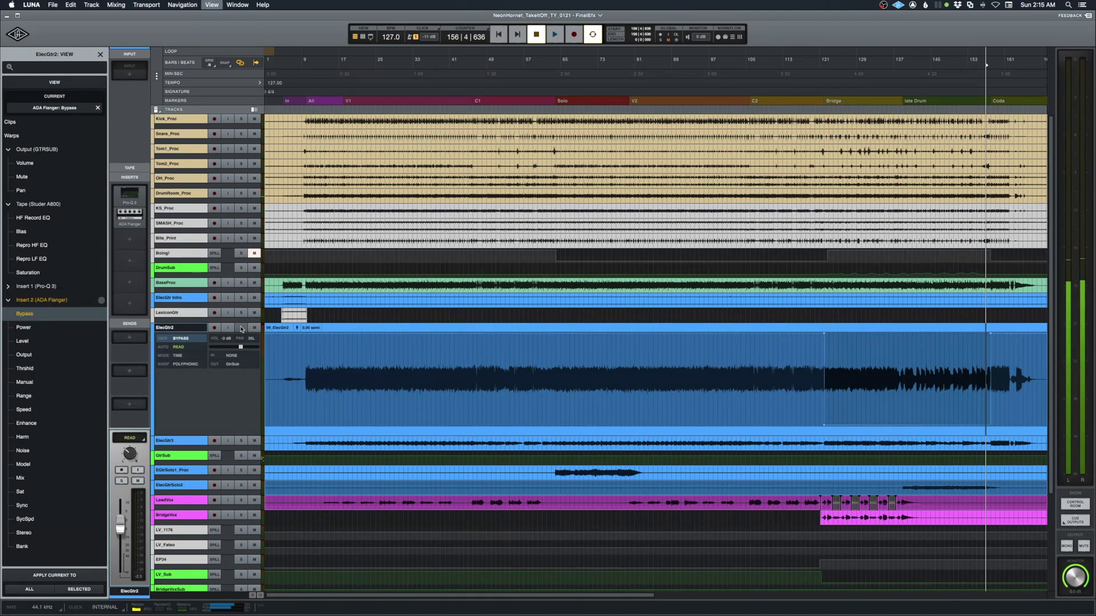
Solo LeadVox from the mixer and play the vocal into the Bridge from bar 119 in the timeline.
key(super+equal)
scroll(672, 298, right, 2)
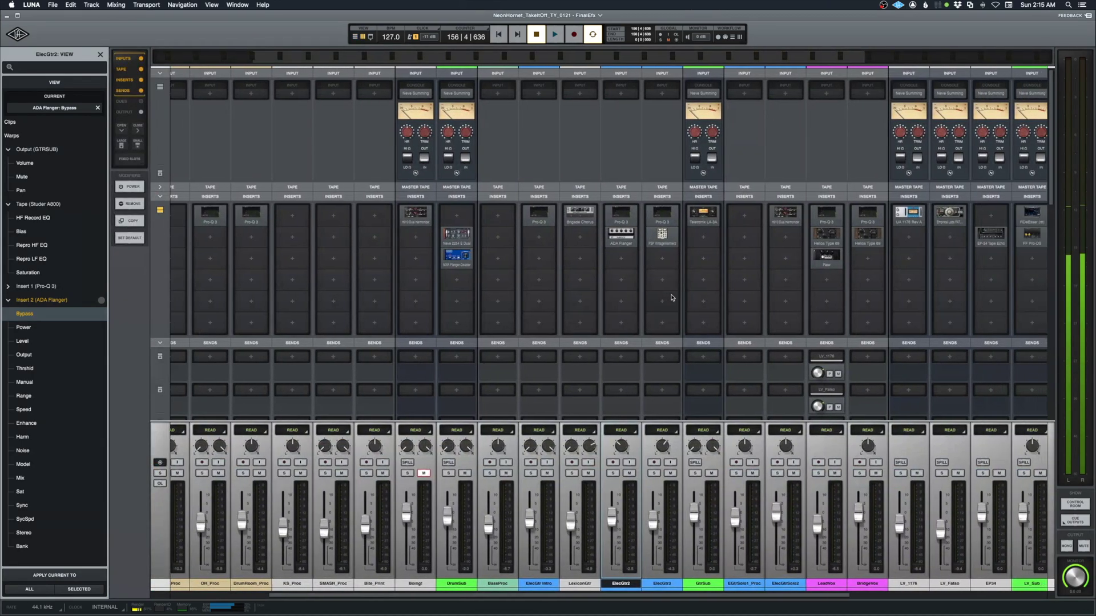
scroll(672, 297, right, 3)
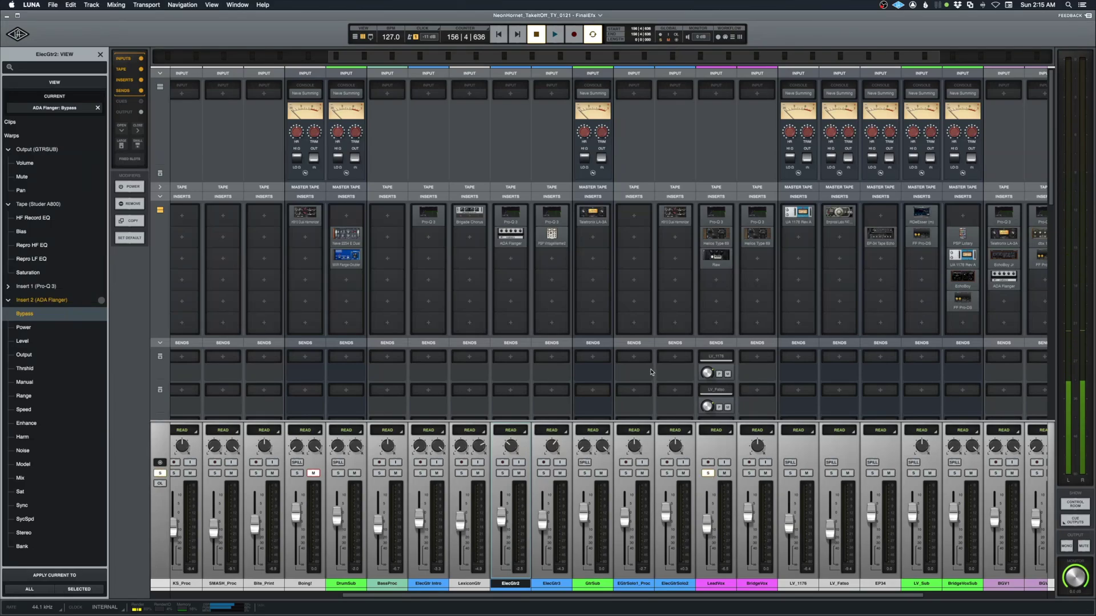
key(super+equal)
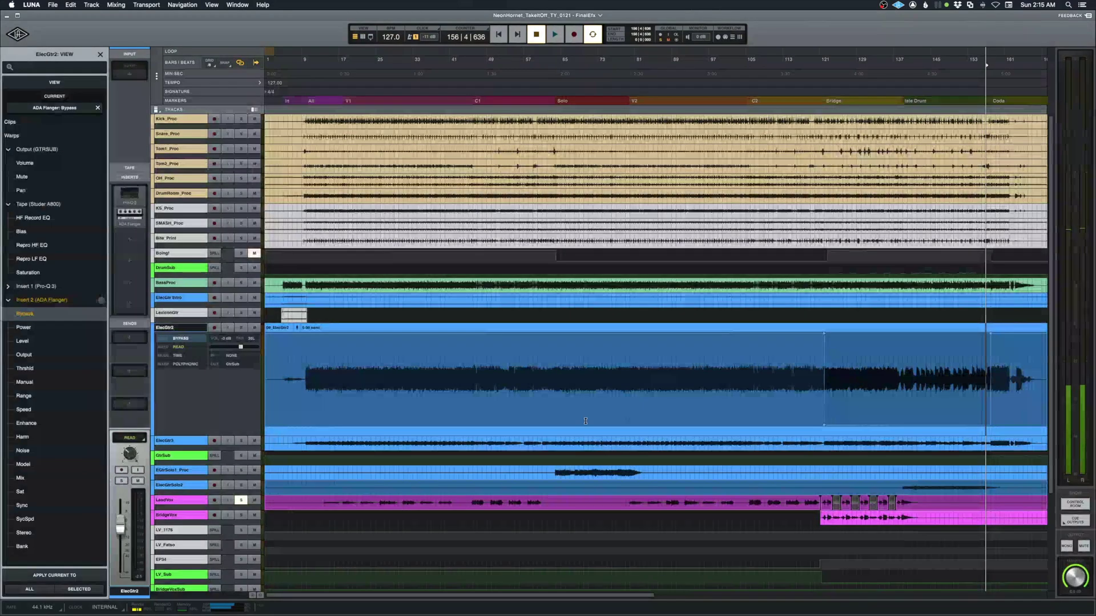
click(816, 517)
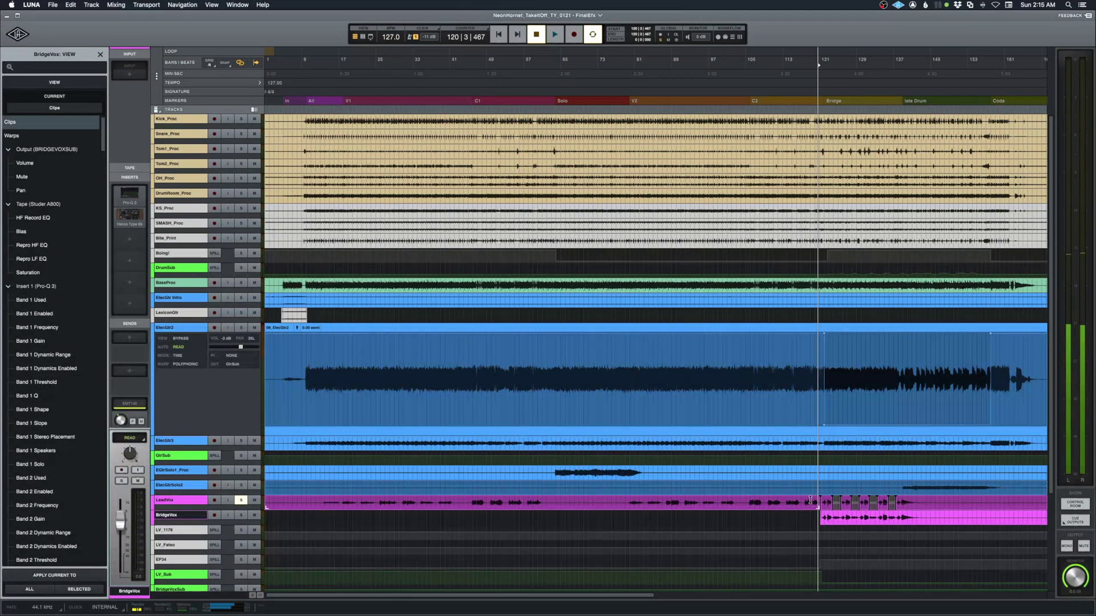
click(811, 500)
key(space)
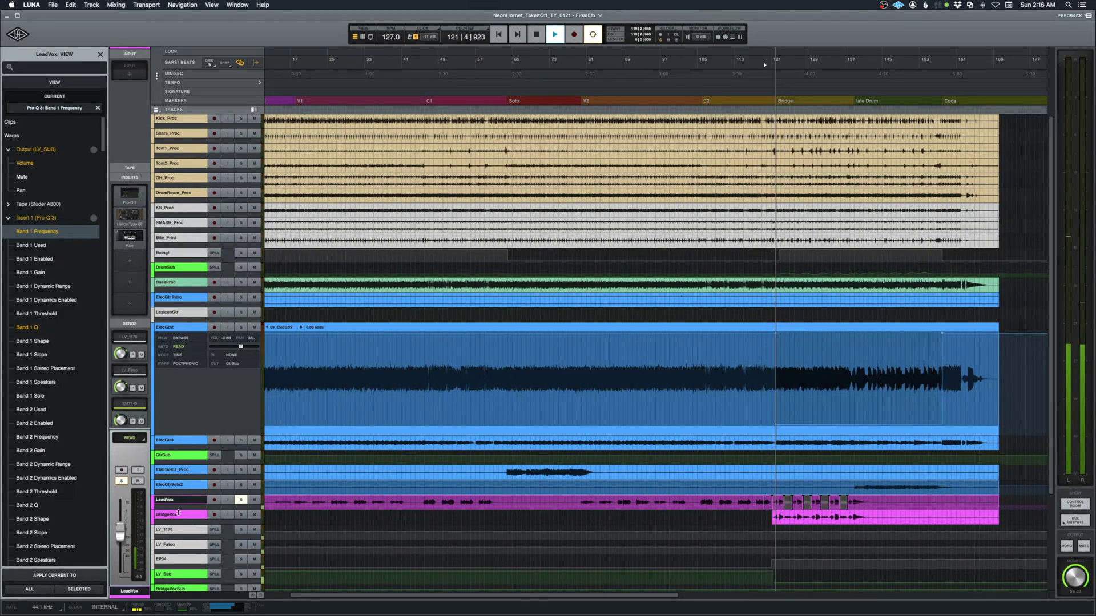
Enlarge the LeadVox and BridgeVox lanes to compare their clips across the Bridge, and stop playback.
key(ctrl+Up)
key(ctrl+Up)
key(ctrl+Up)
scroll(222, 502, down, 6)
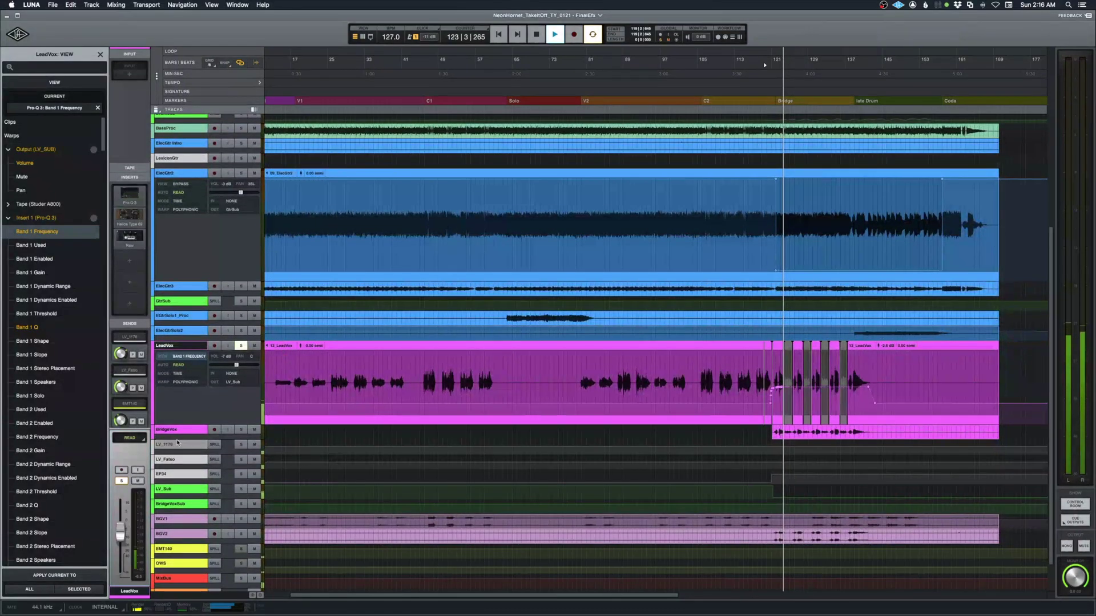
drag(178, 443, 183, 524)
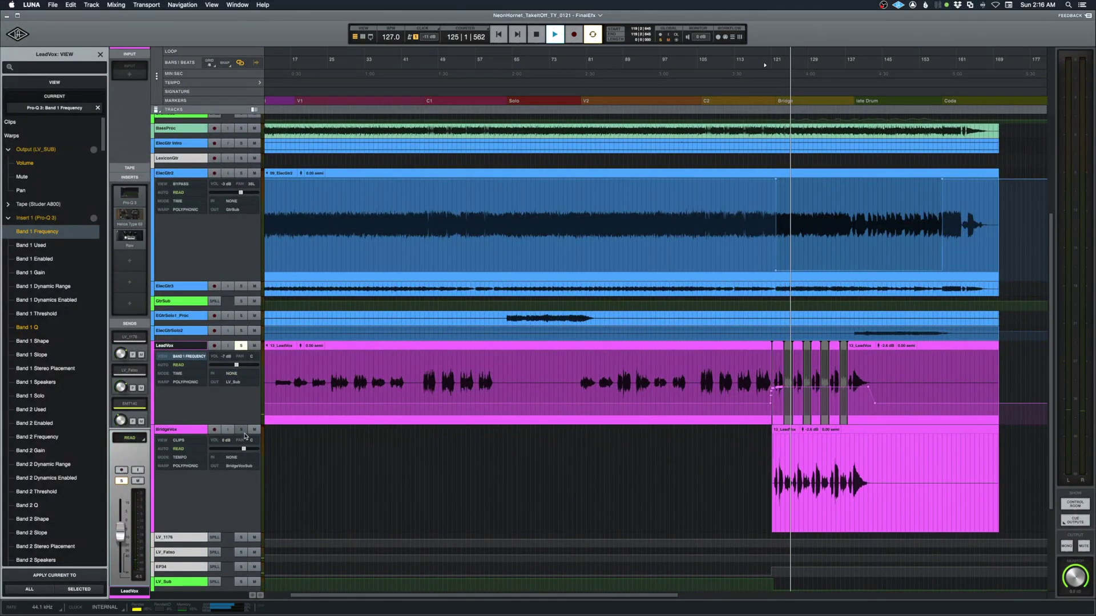
key(space)
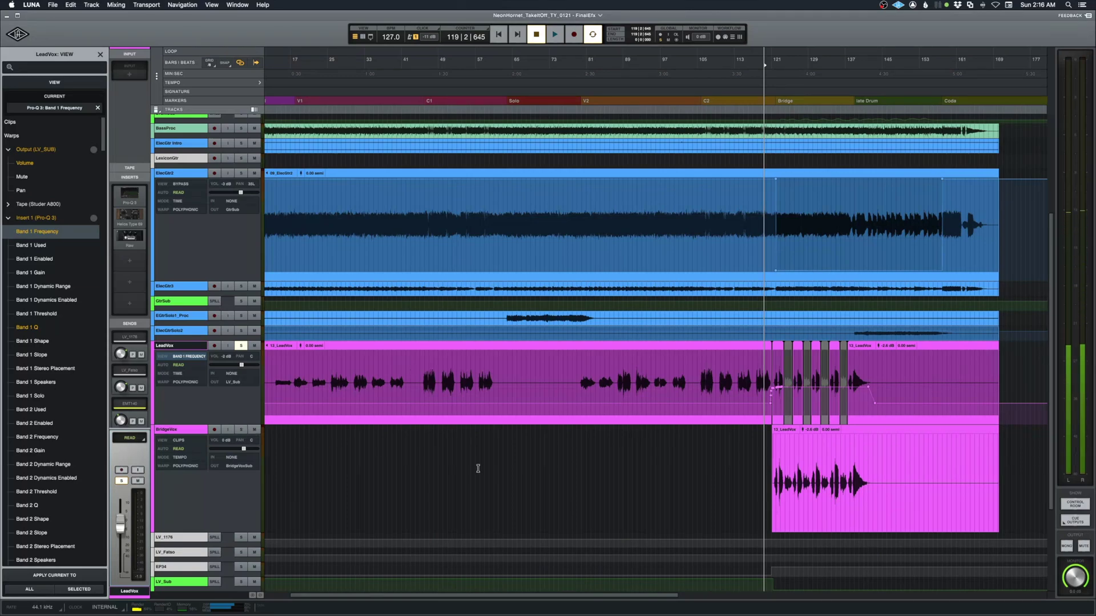
Play the Bridge entry from bar 120 with BridgeVox soloed alongside LeadVox, and bring up LeadVox's inserts and automation parameters.
key(space)
click(769, 452)
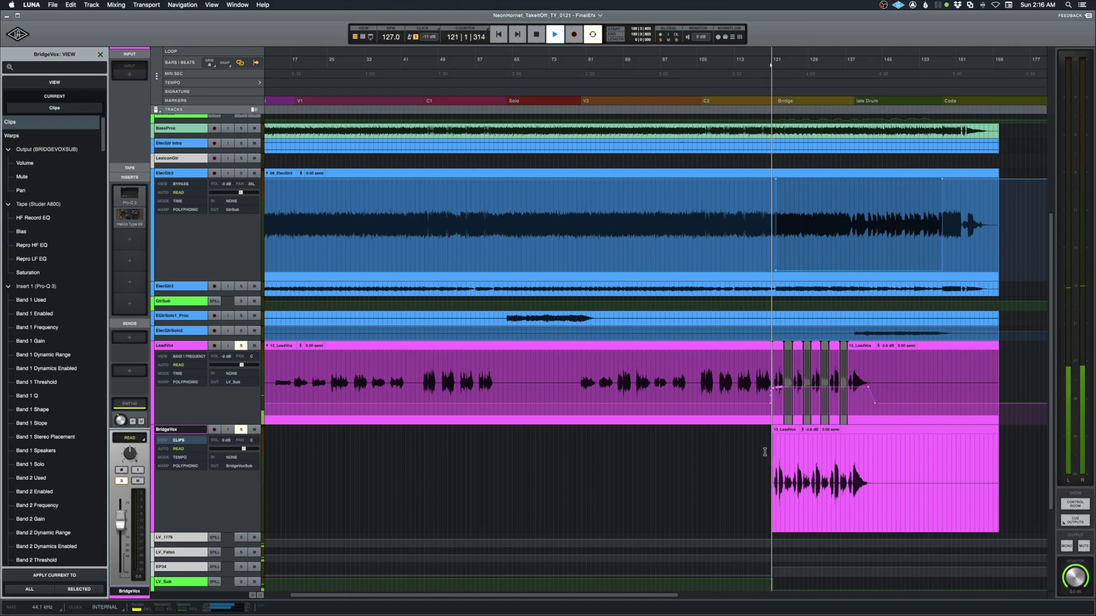
click(196, 350)
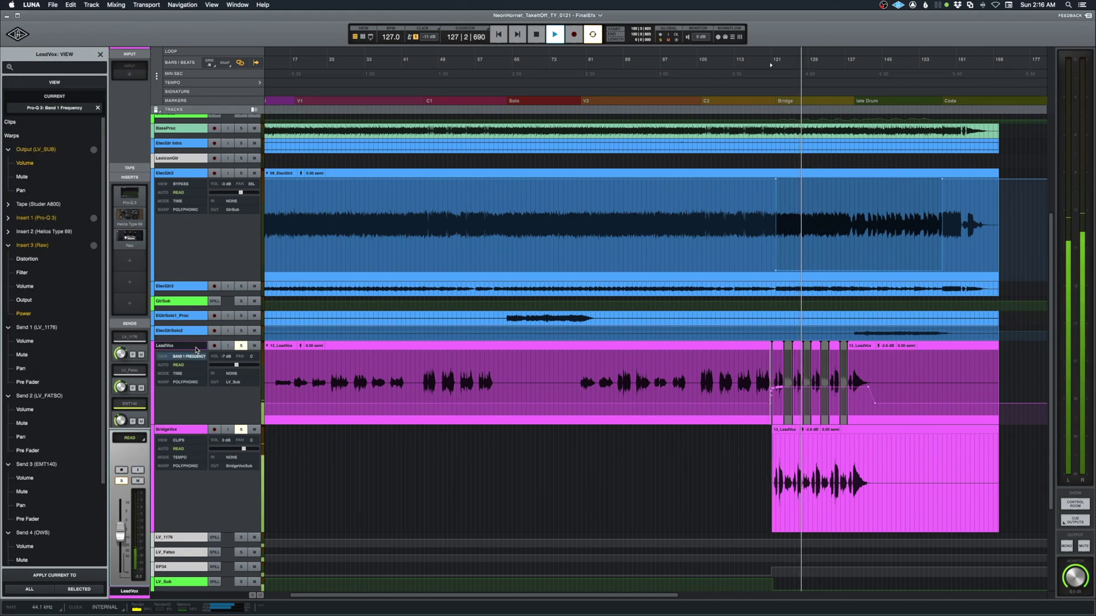
key(space)
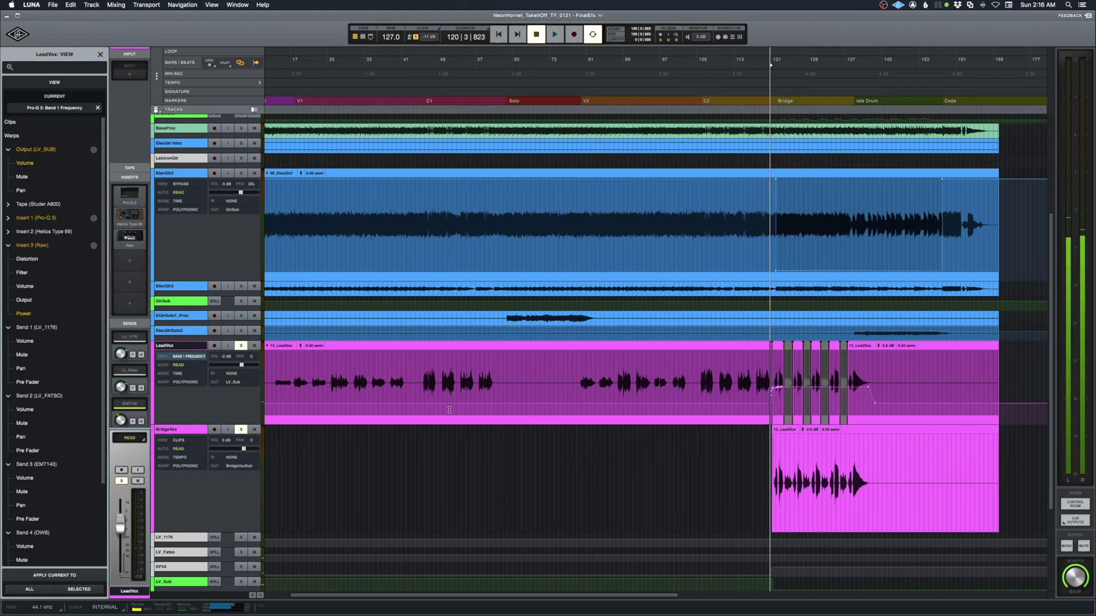
Open the Raw distortion plug-in on LeadVox and display its Power automation in the track lane at the Bridge.
click(129, 236)
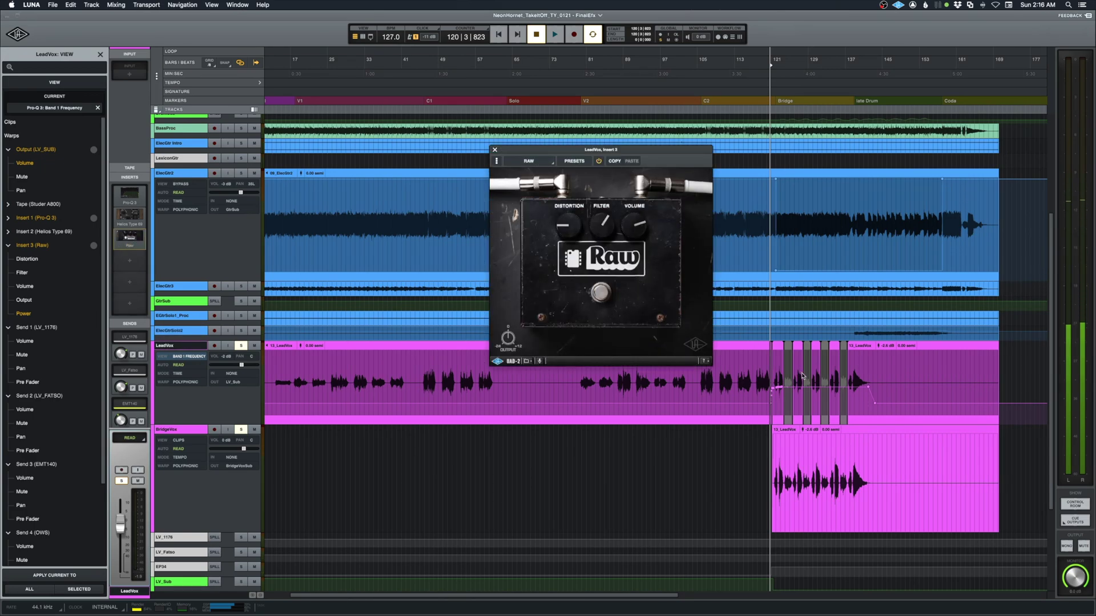
click(767, 368)
key(space)
key(space)
key(space)
click(24, 246)
click(23, 246)
click(24, 313)
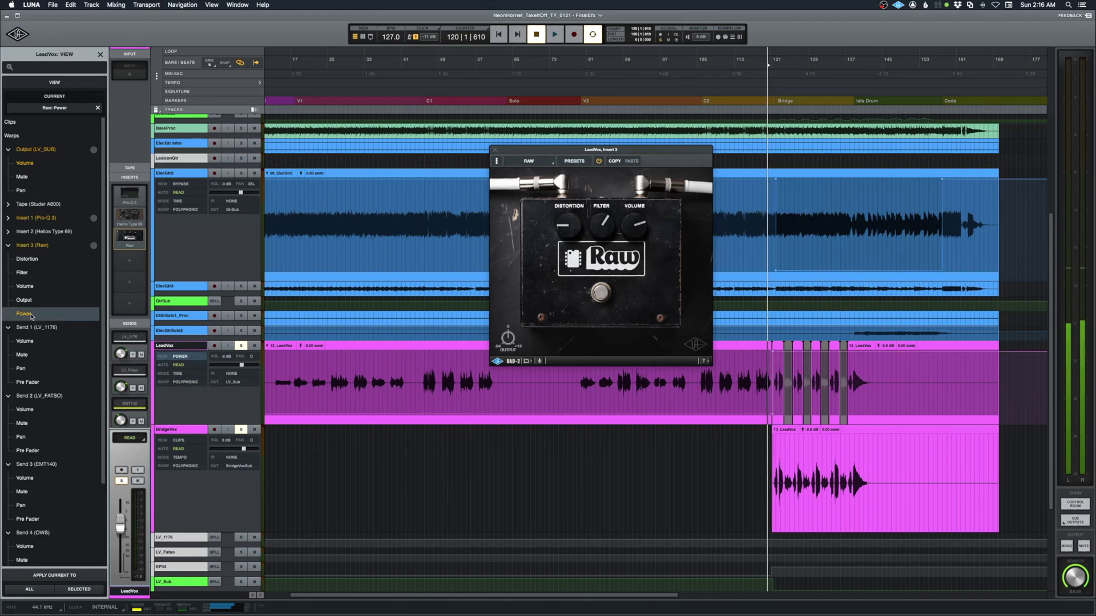
Play from bar 120 to audition Raw's Power automation, take LeadVox out of solo, and close the plug-in.
key(space)
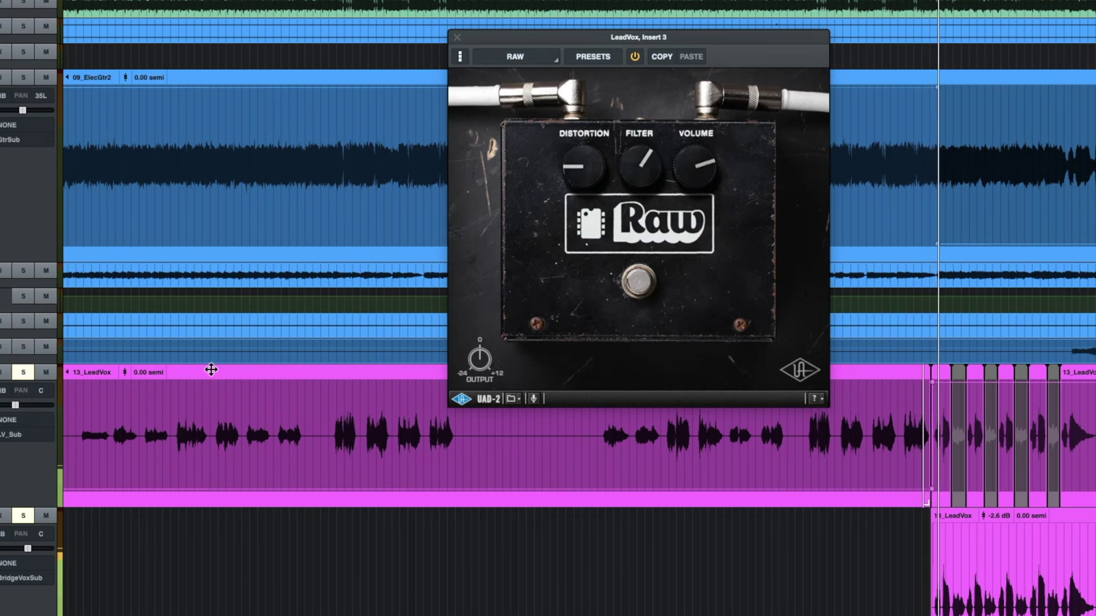
click(24, 373)
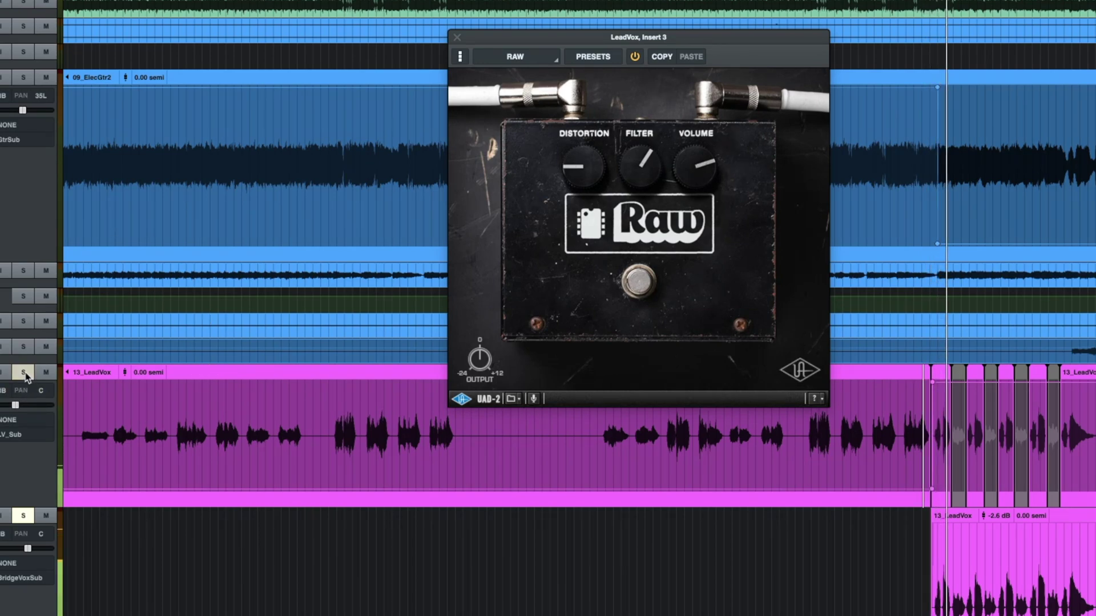
key(space)
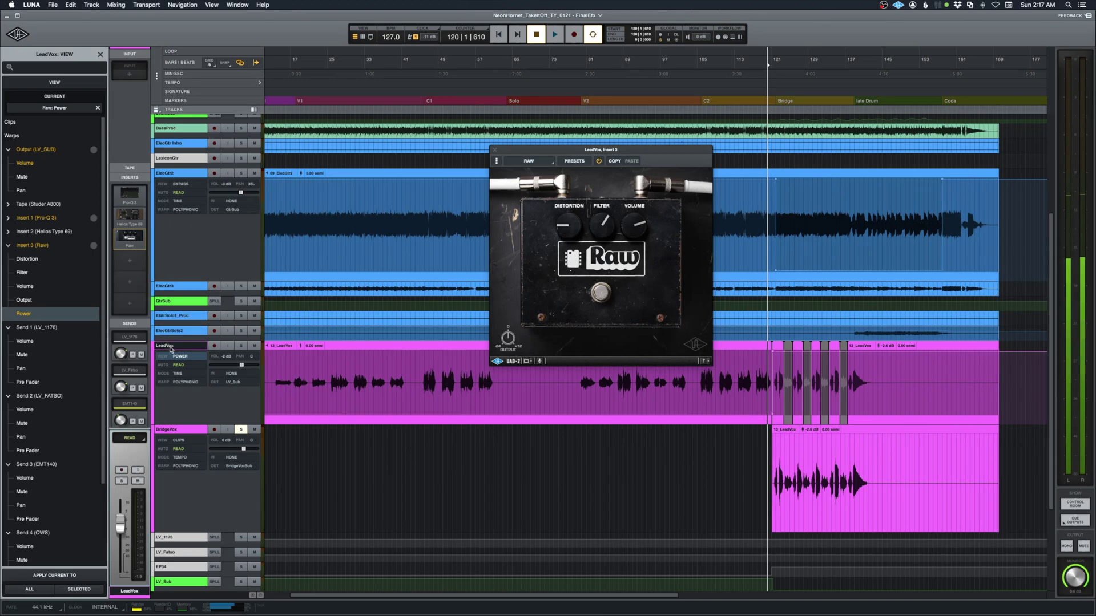
click(495, 150)
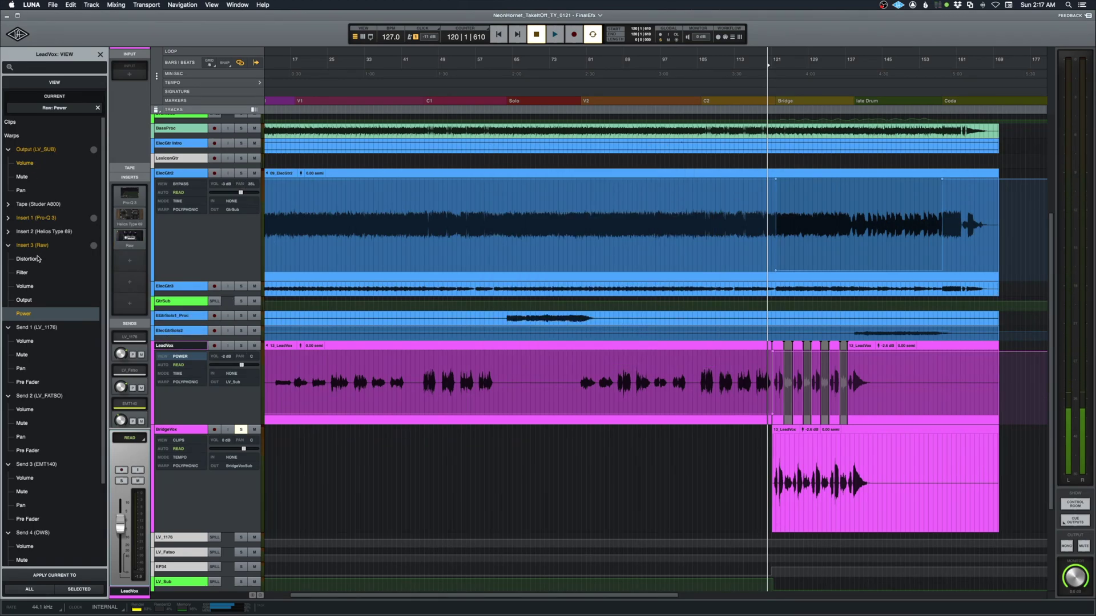
Open Pro-Q 3 on LeadVox and display its Band 1 Frequency automation in the lane.
click(26, 218)
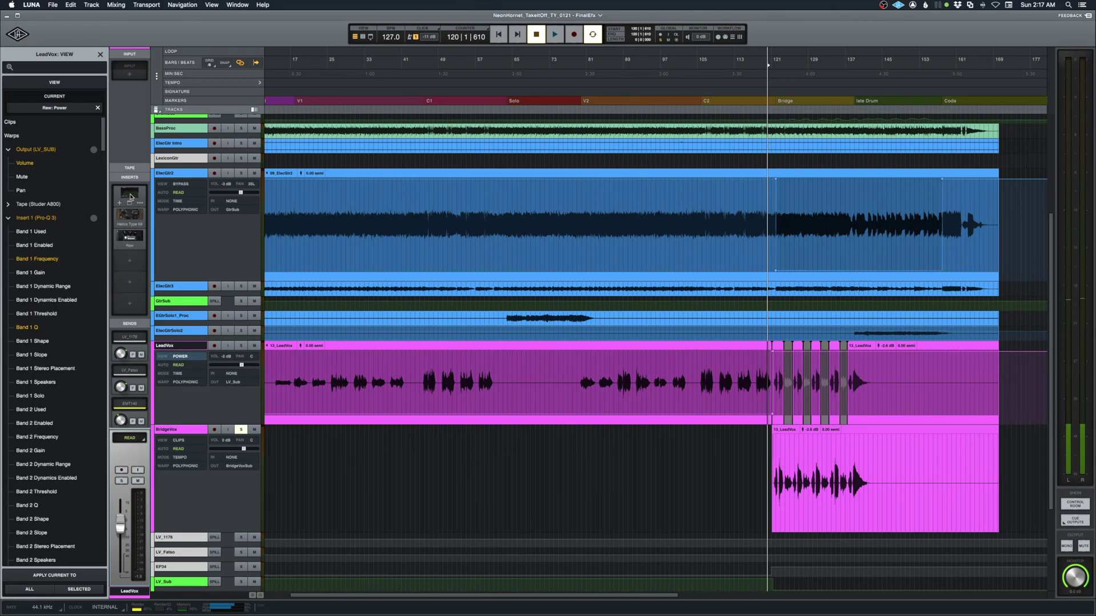
click(130, 197)
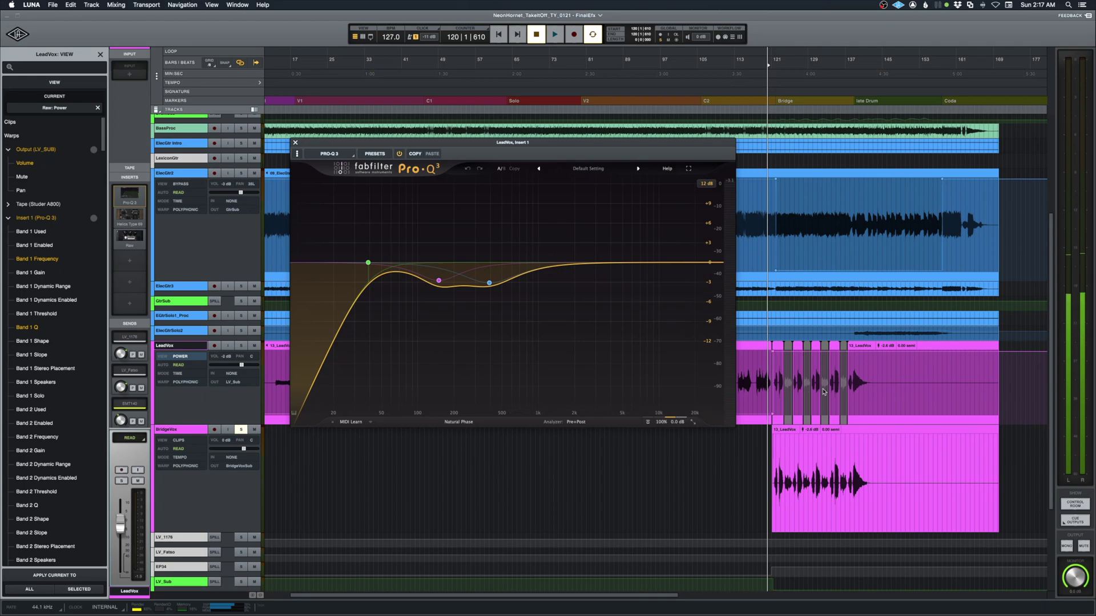
click(40, 259)
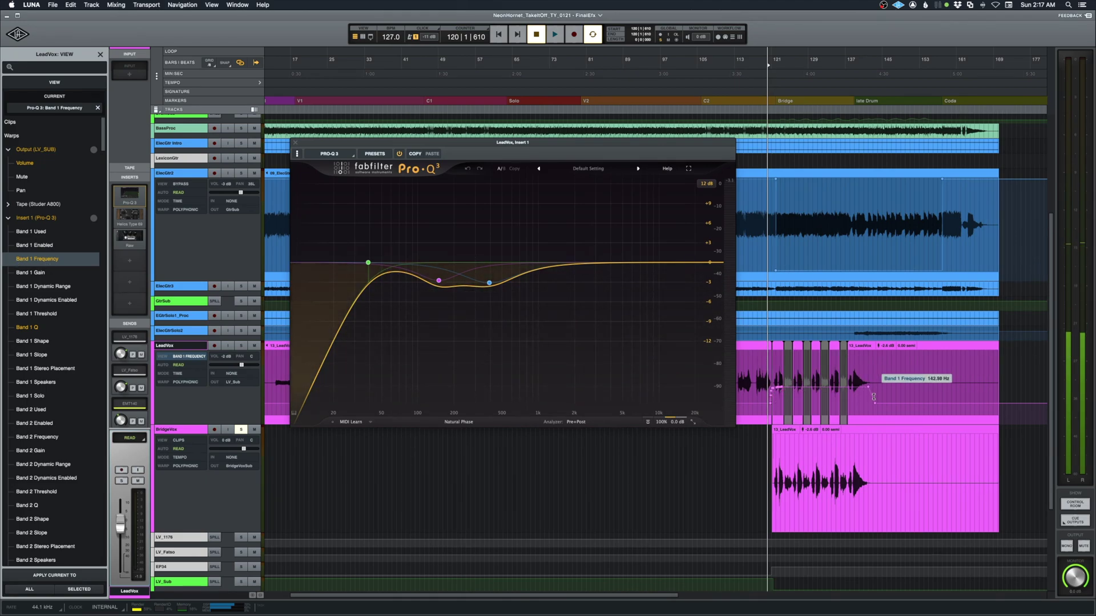
Play the Bridge with LeadVox soloed to check Pro-Q 3's moving low cut, close the equalizer, and clear the vocal solos.
key(space)
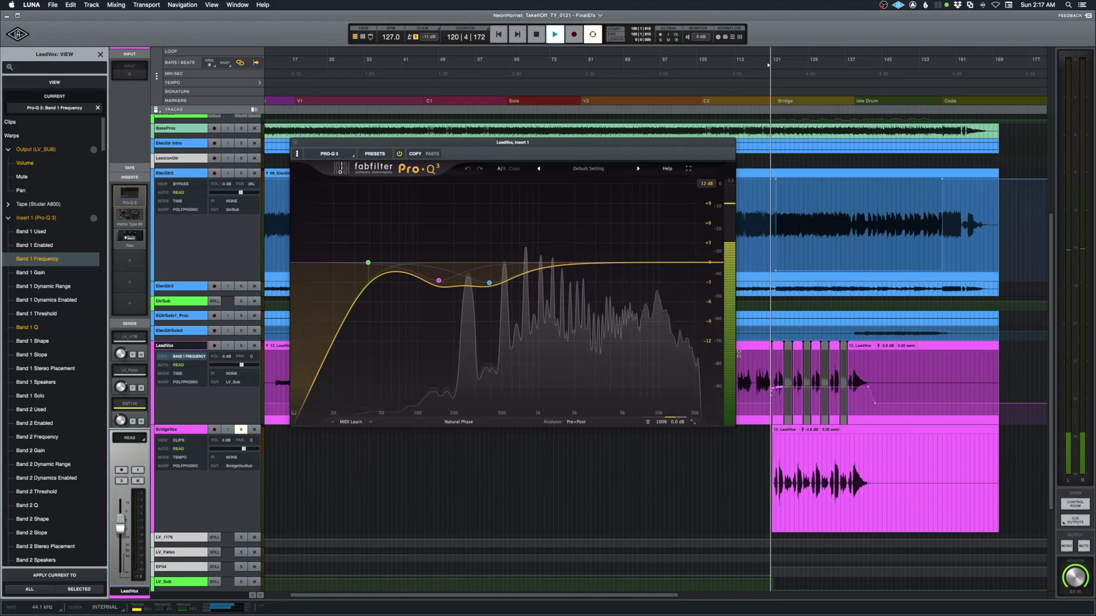
click(240, 345)
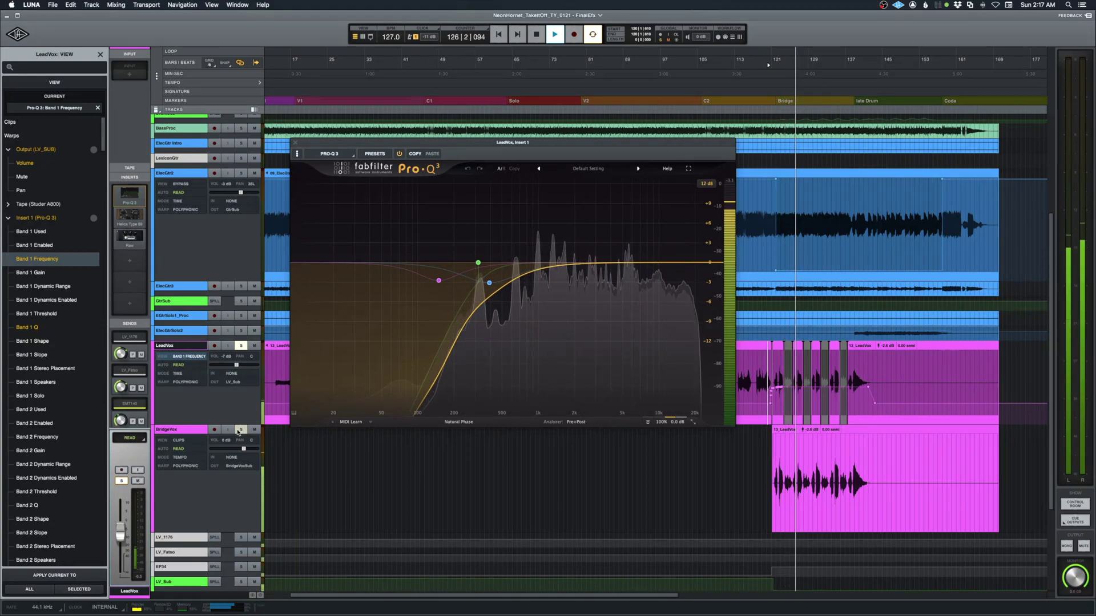
key(space)
mouse_move(363, 300)
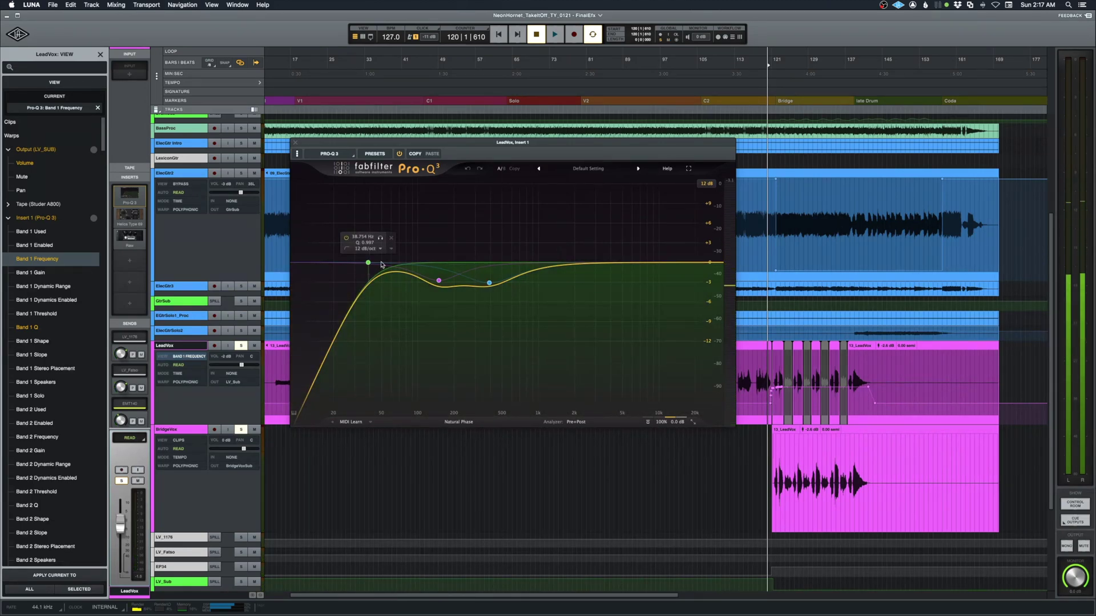
mouse_move(511, 263)
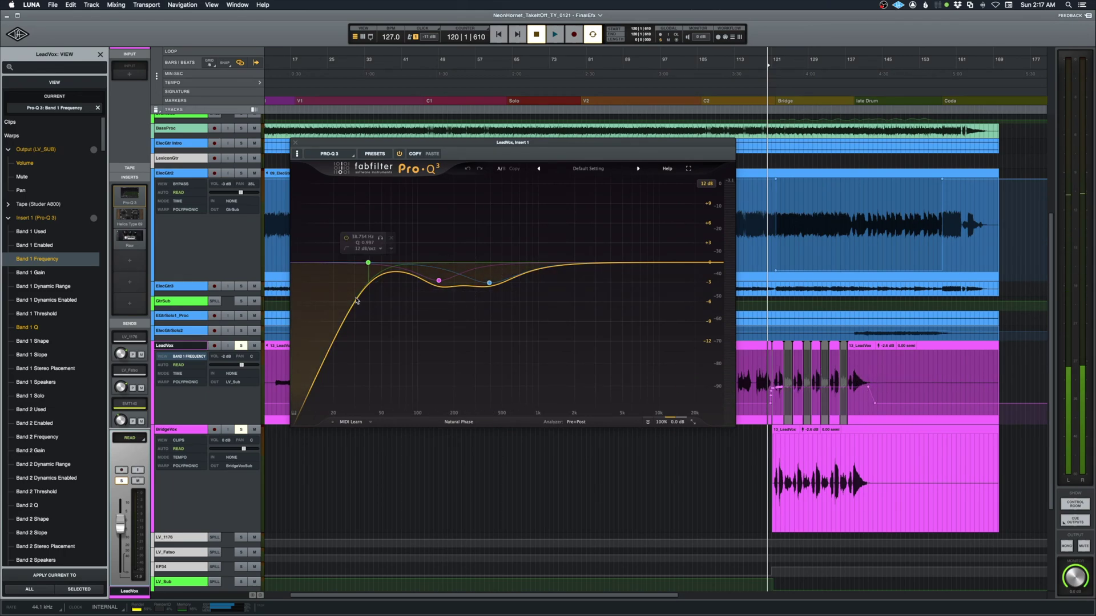
click(295, 144)
click(241, 345)
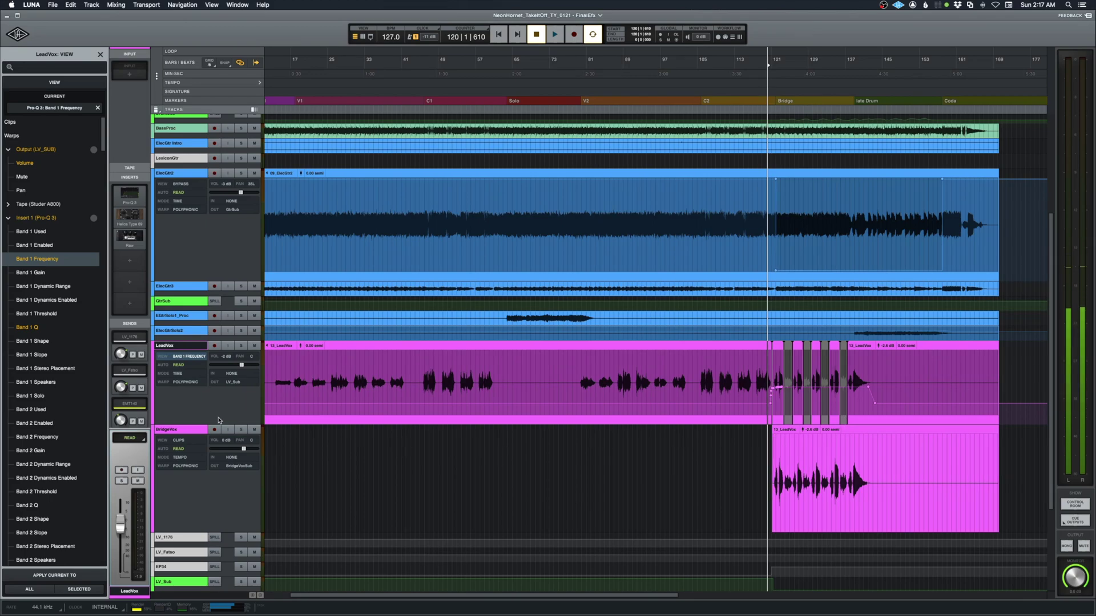
Solo the BGV2 backing vocals from the mixer and play them in the timeline from bar 121.
key(super+equal)
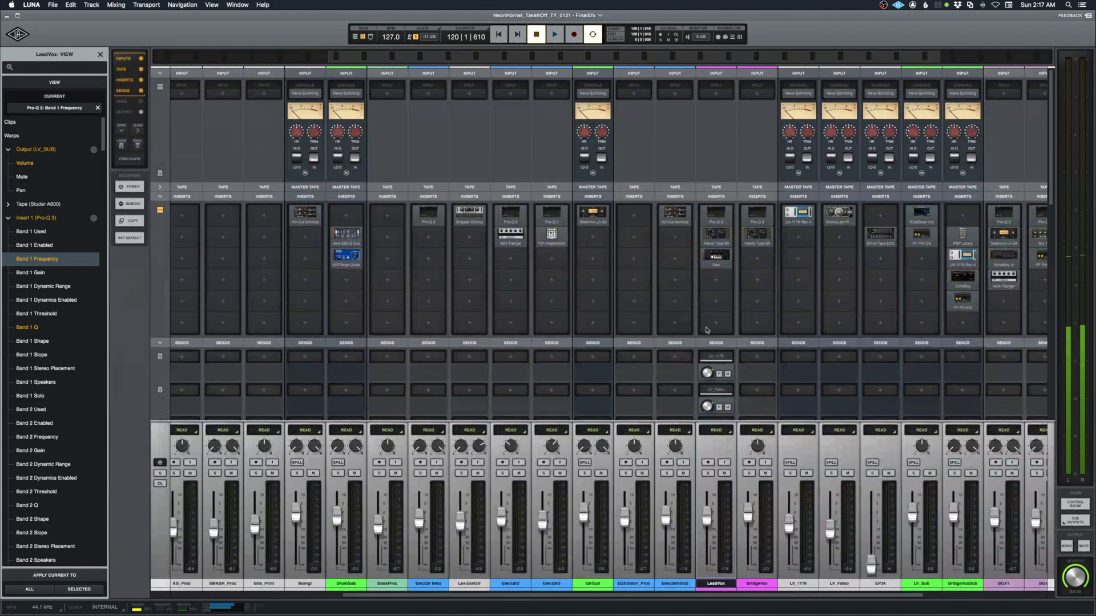
scroll(685, 327, right, 5)
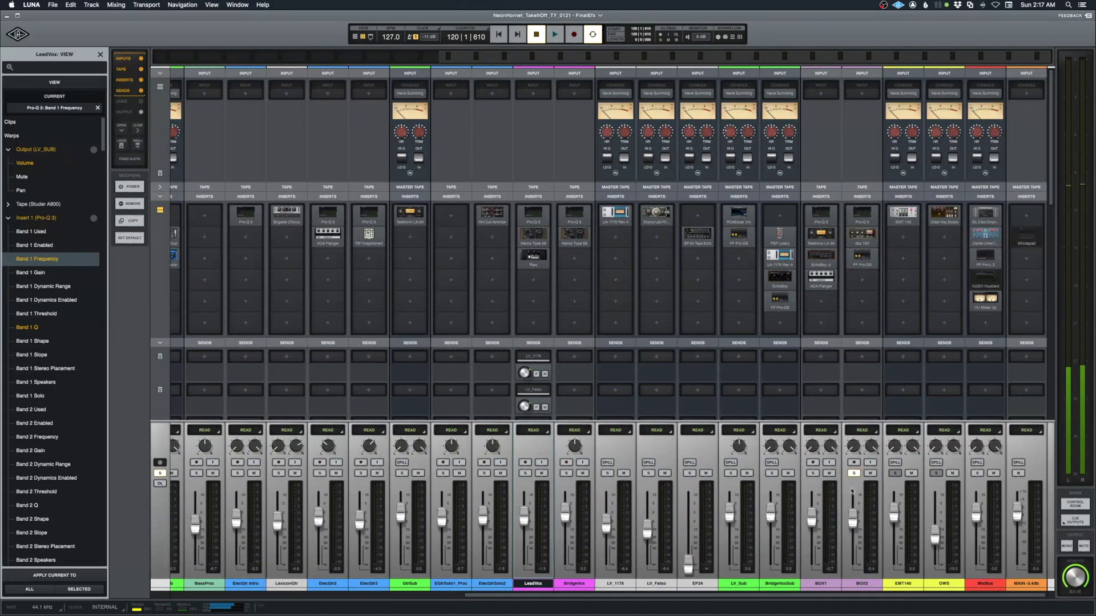
click(860, 584)
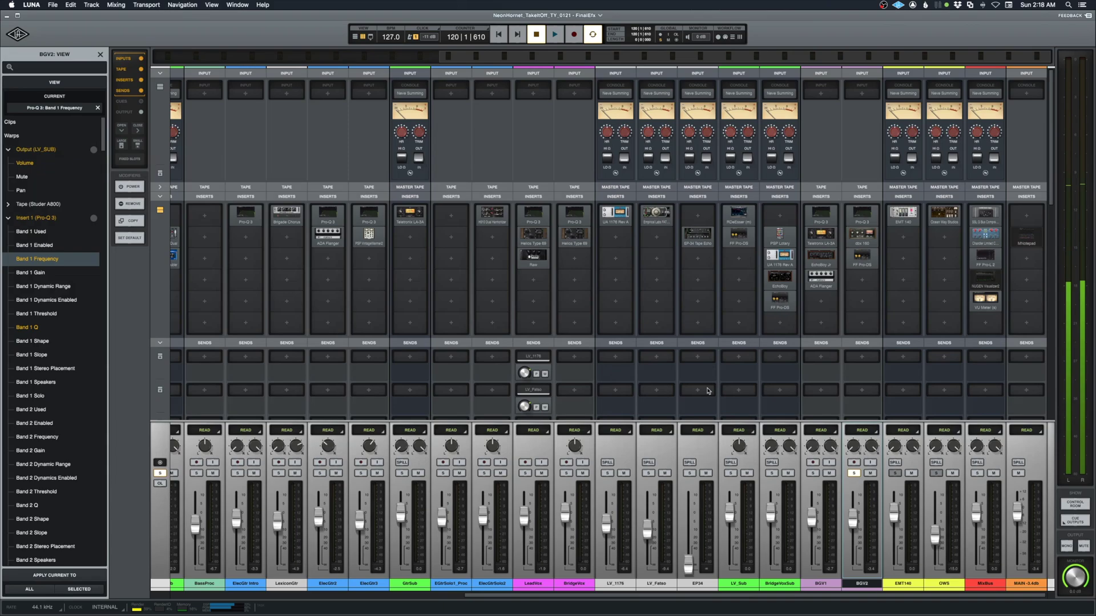
key(super+equal)
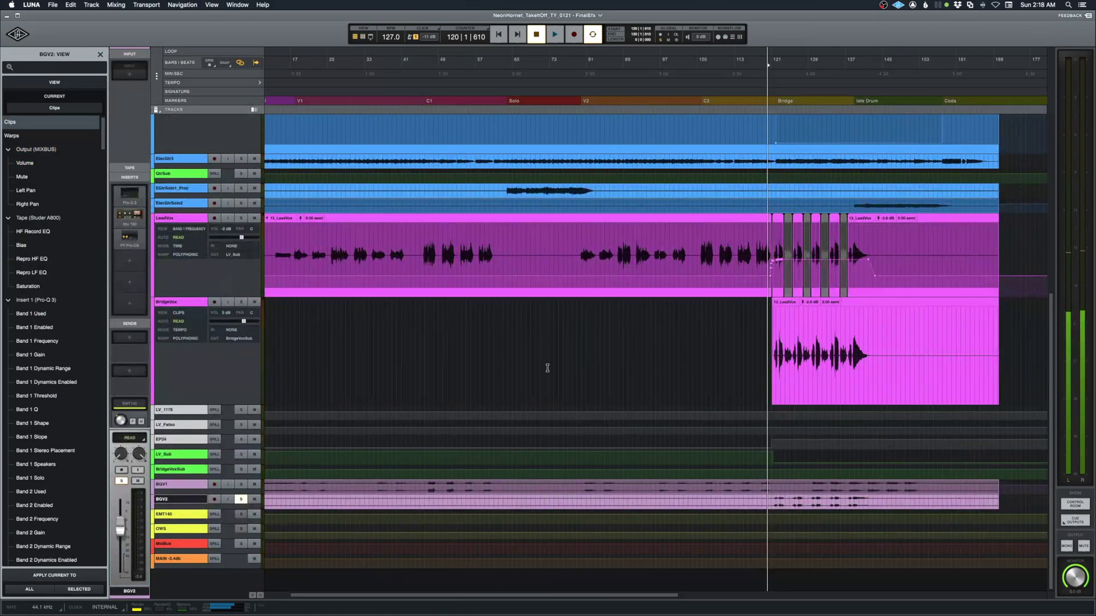
click(771, 498)
key(space)
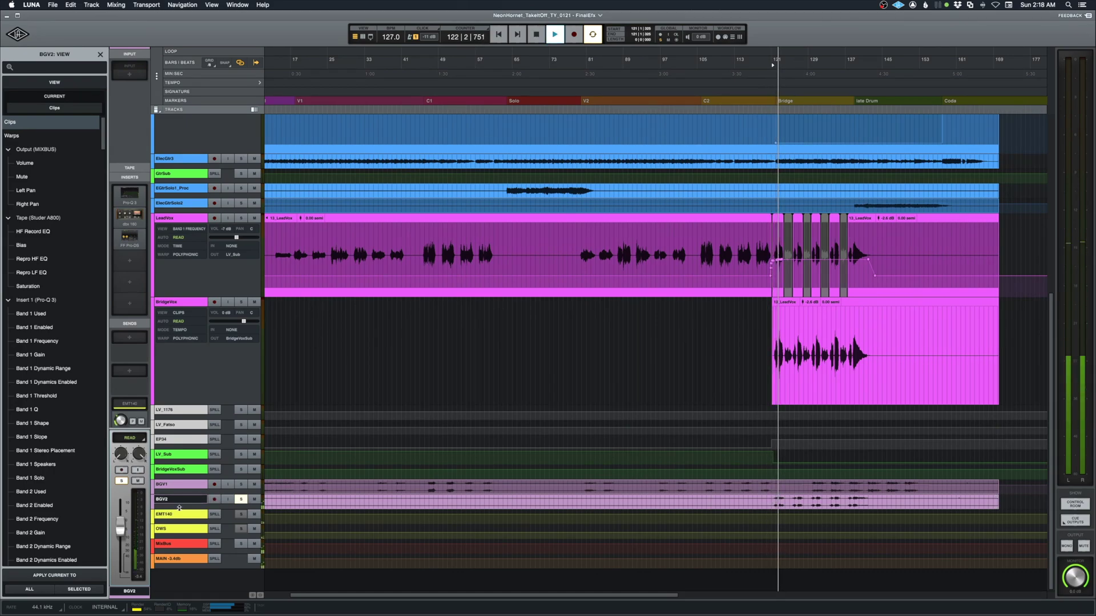
Enlarge the BGV2 lane to show its Bridge clips, and stop playback.
drag(188, 506, 190, 601)
scroll(372, 384, down, 3)
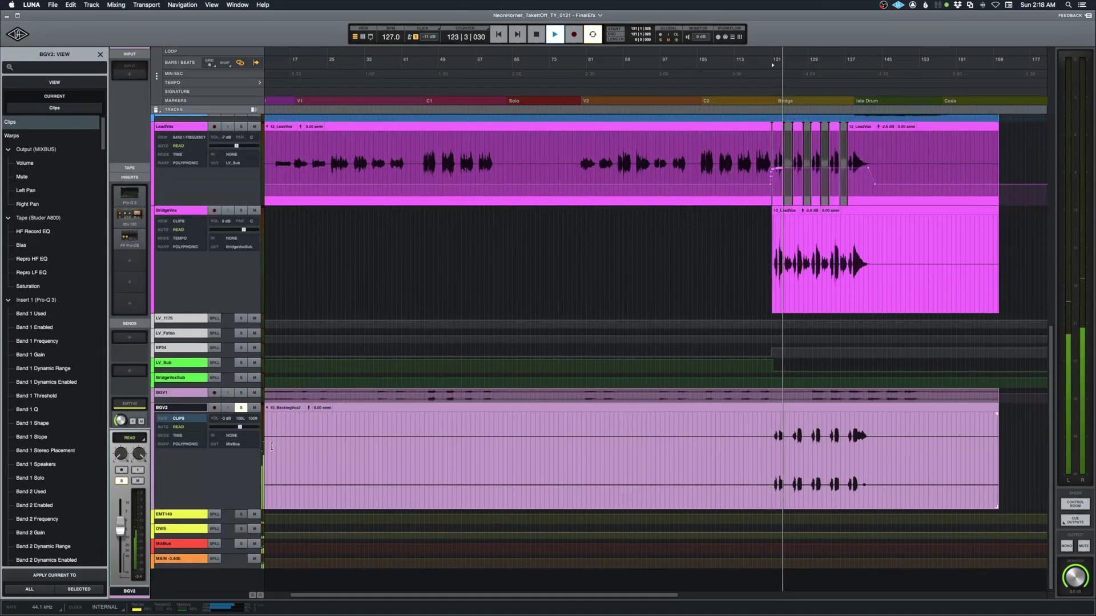
key(space)
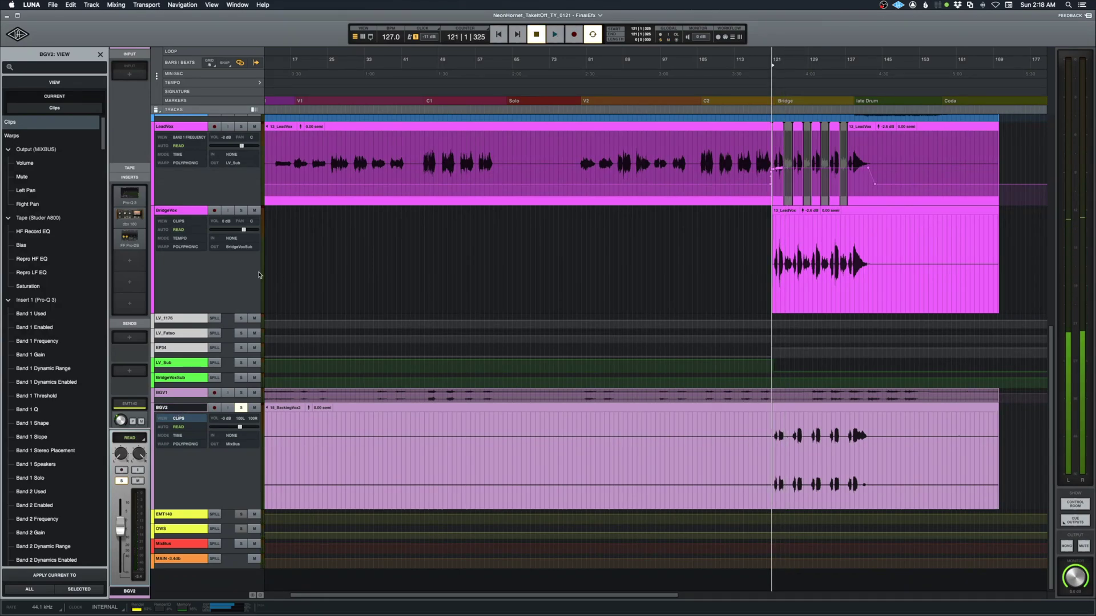
Check BGV2's Pro-Q 3 settings, close the equalizer, and open the dbx 160 compressor above the vocal tracks.
click(130, 194)
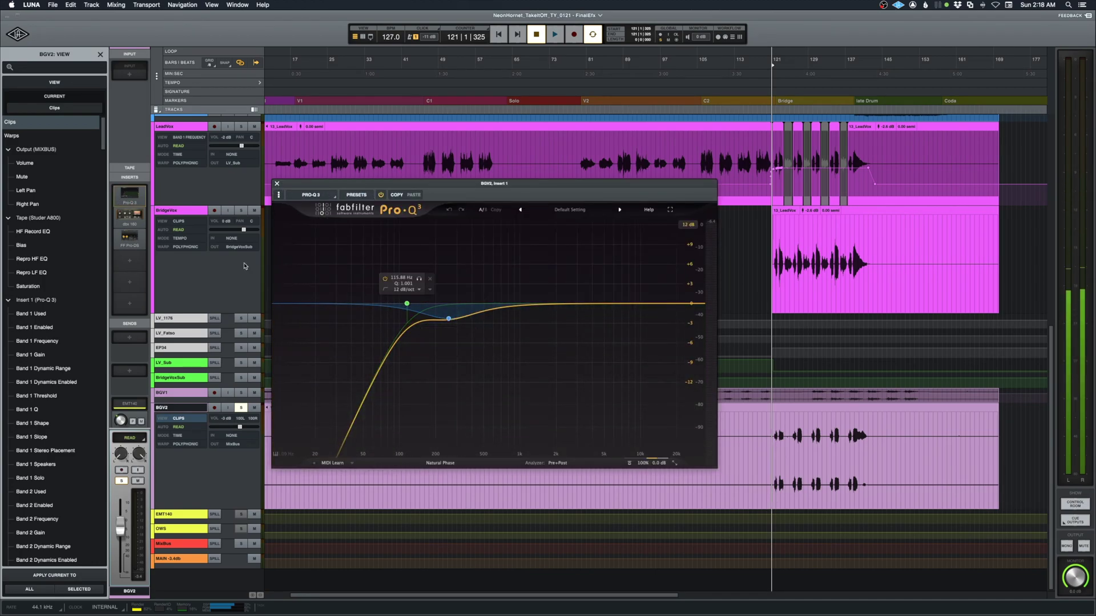
click(277, 184)
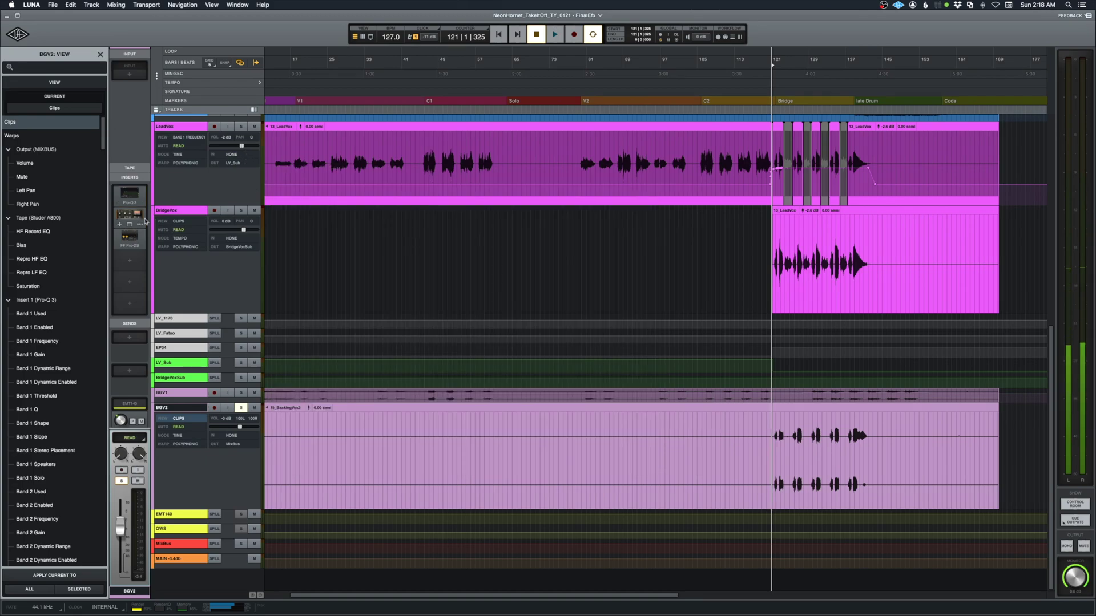
click(130, 215)
drag(586, 278, 564, 266)
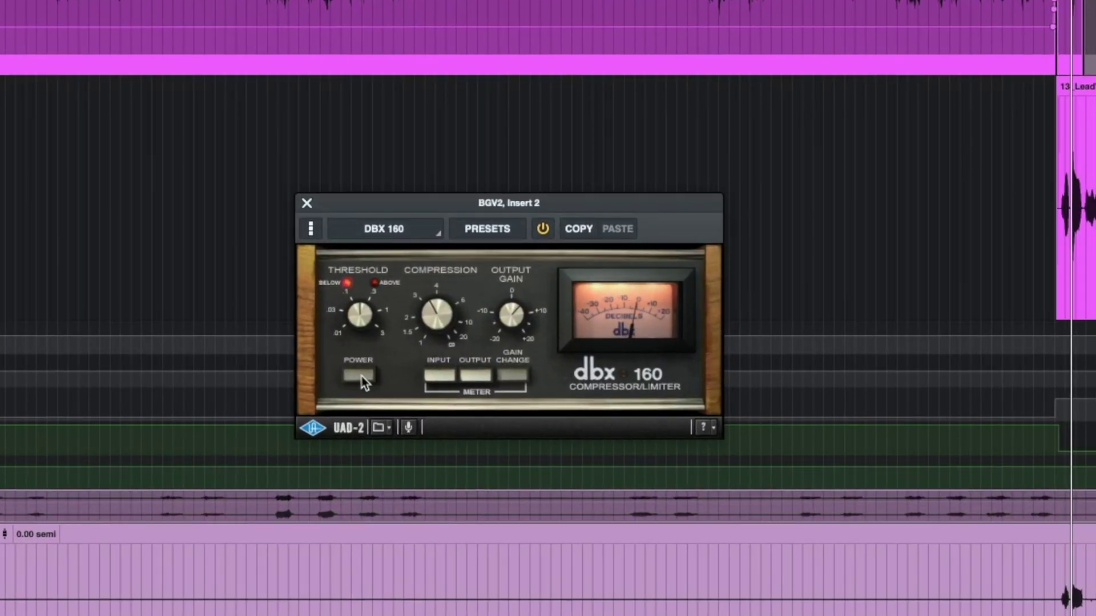
Compare BGV2 with the dbx 160 powered off and on, close the compressor, and stop playback.
click(362, 378)
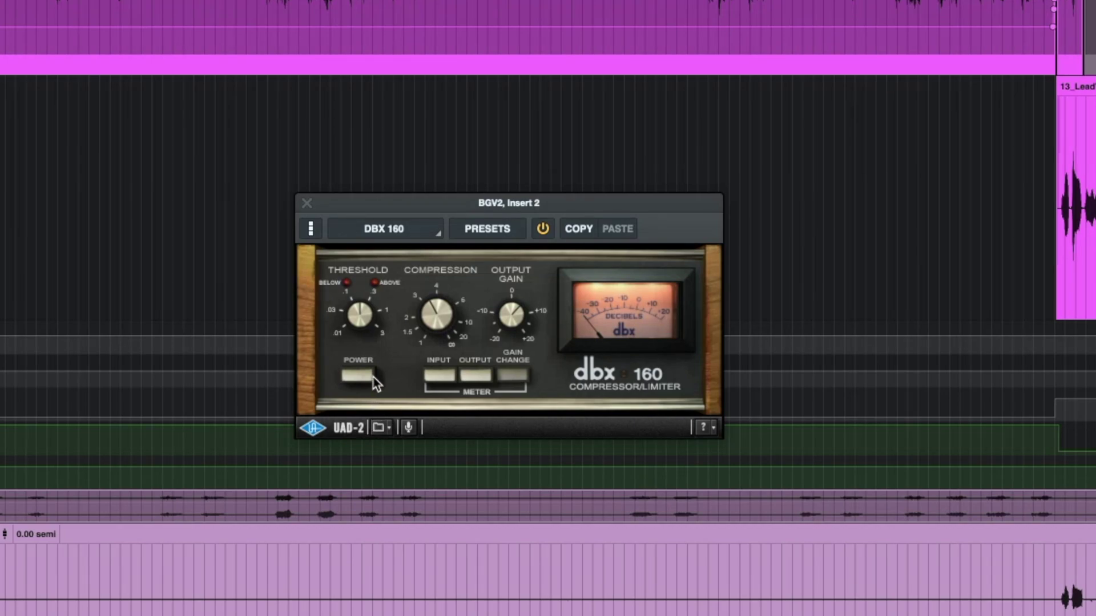
click(357, 380)
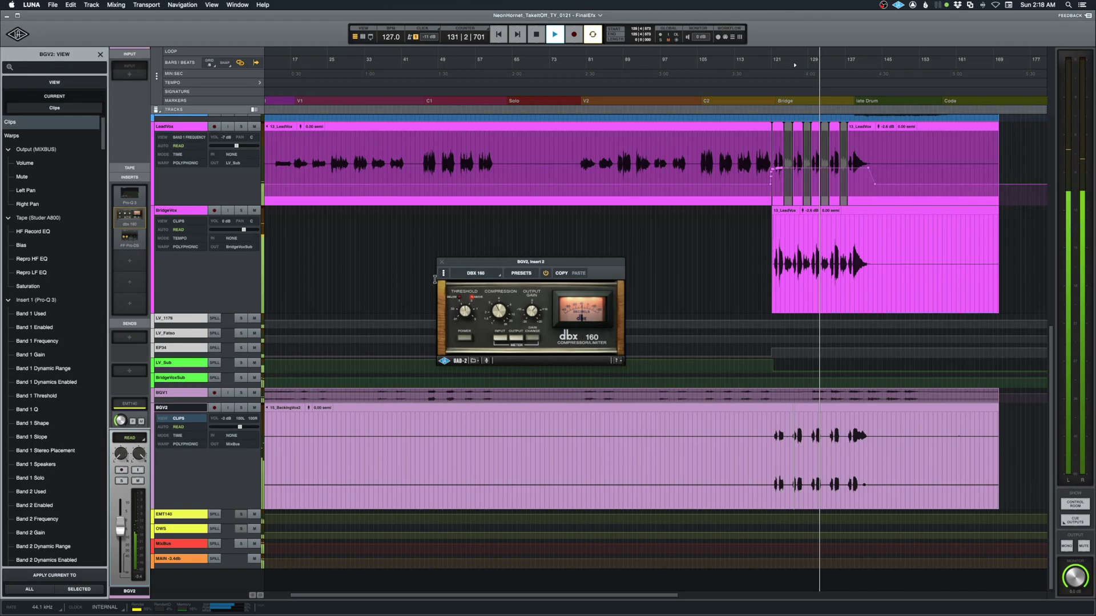
click(441, 262)
key(space)
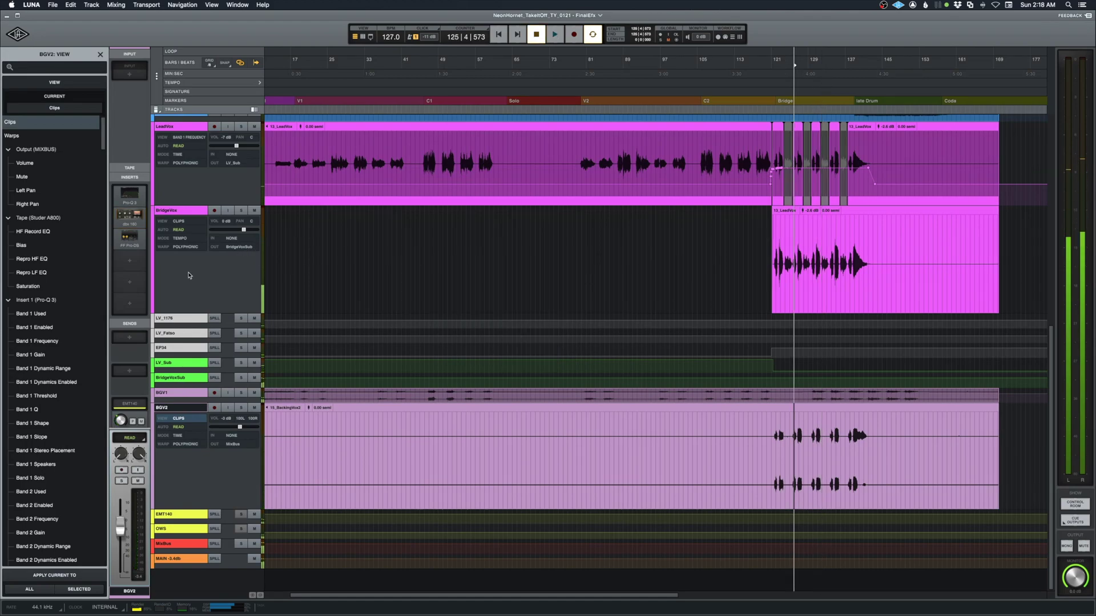
Check the FabFilter Pro-DS on BGV2 during playback, close the de-esser, and stop playback.
click(129, 236)
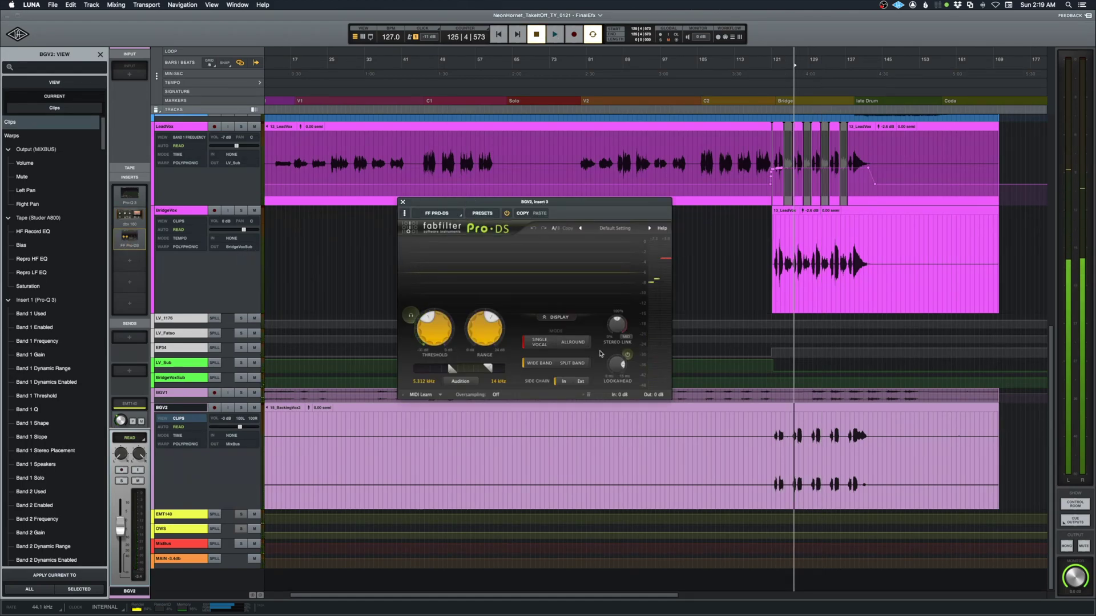
key(space)
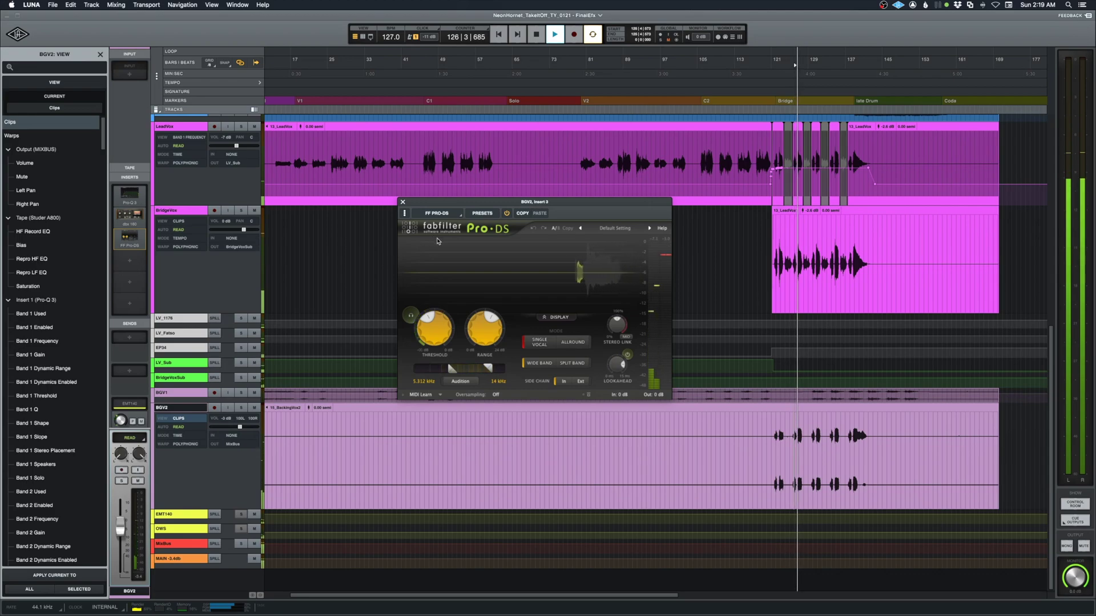
click(403, 202)
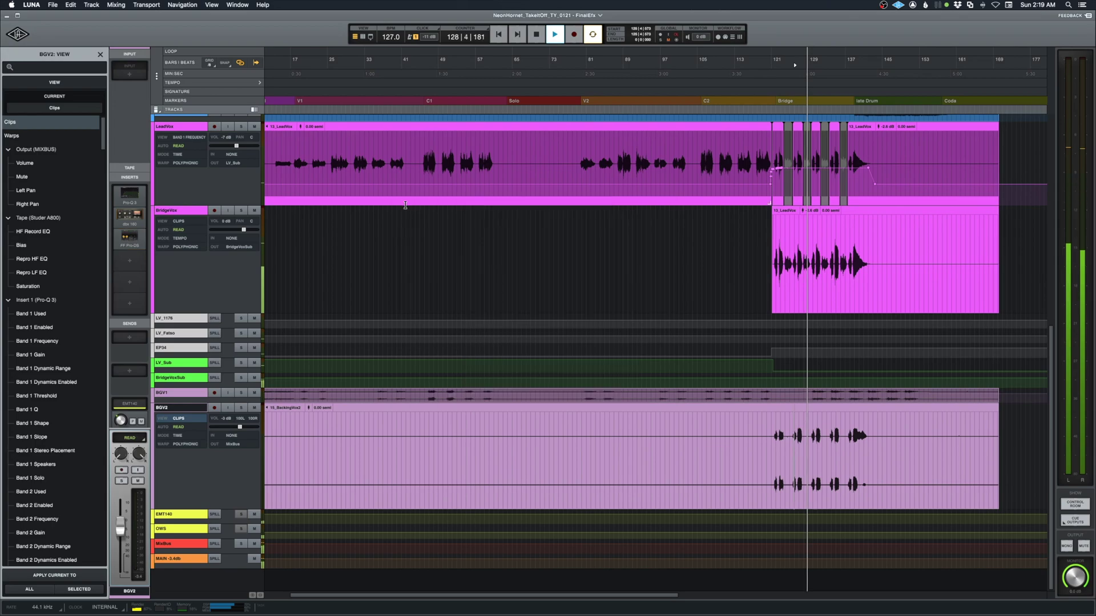
key(space)
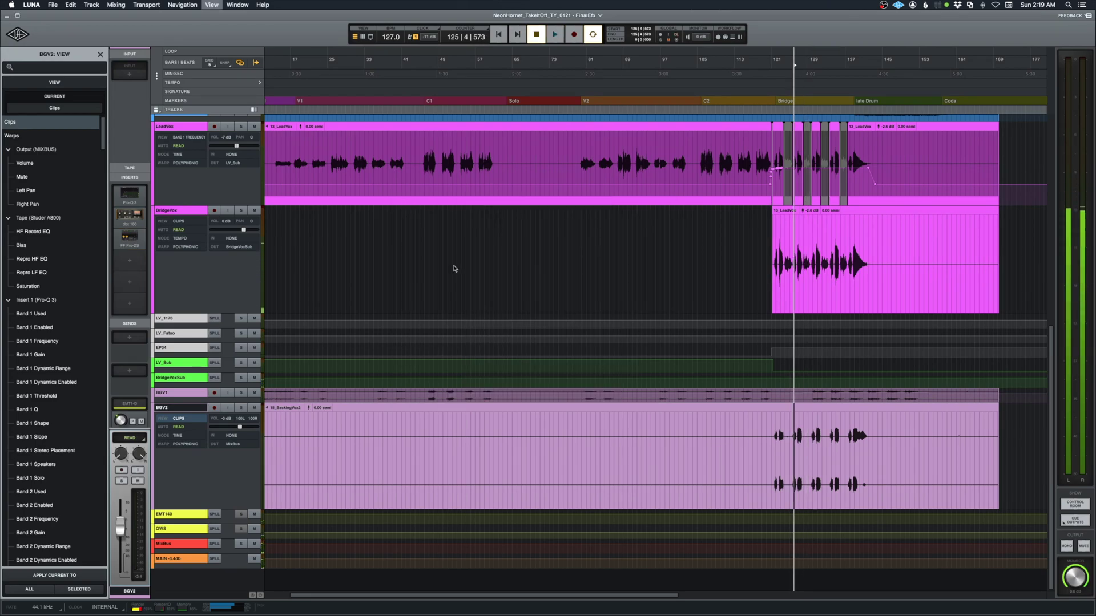
Look over the mixer from the vocal channels back to the drum channels, and return to the timeline.
key(super+equal)
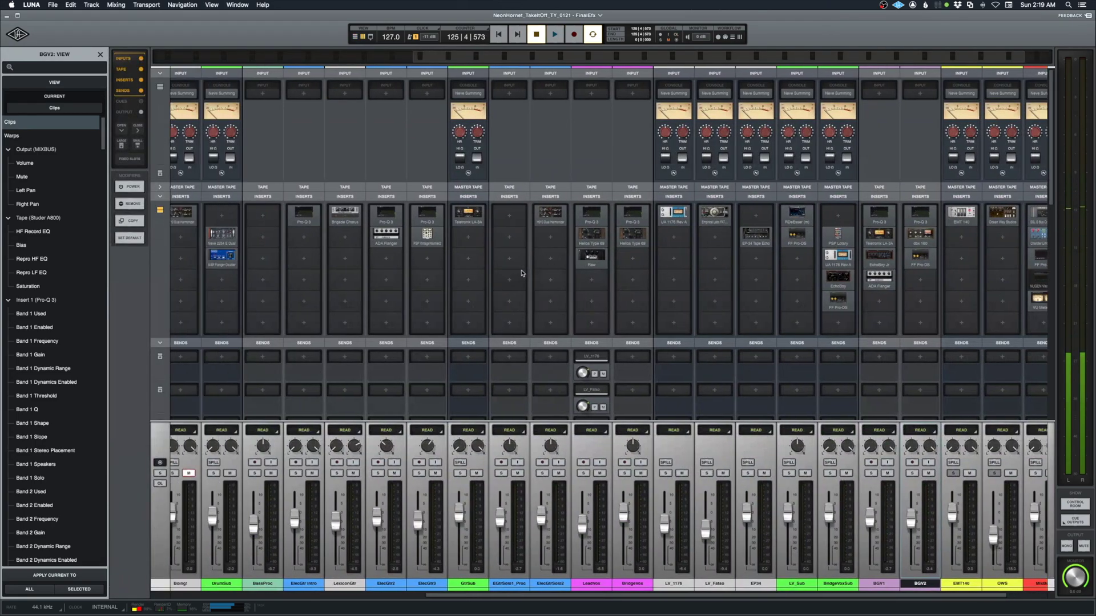
scroll(521, 274, left, 10)
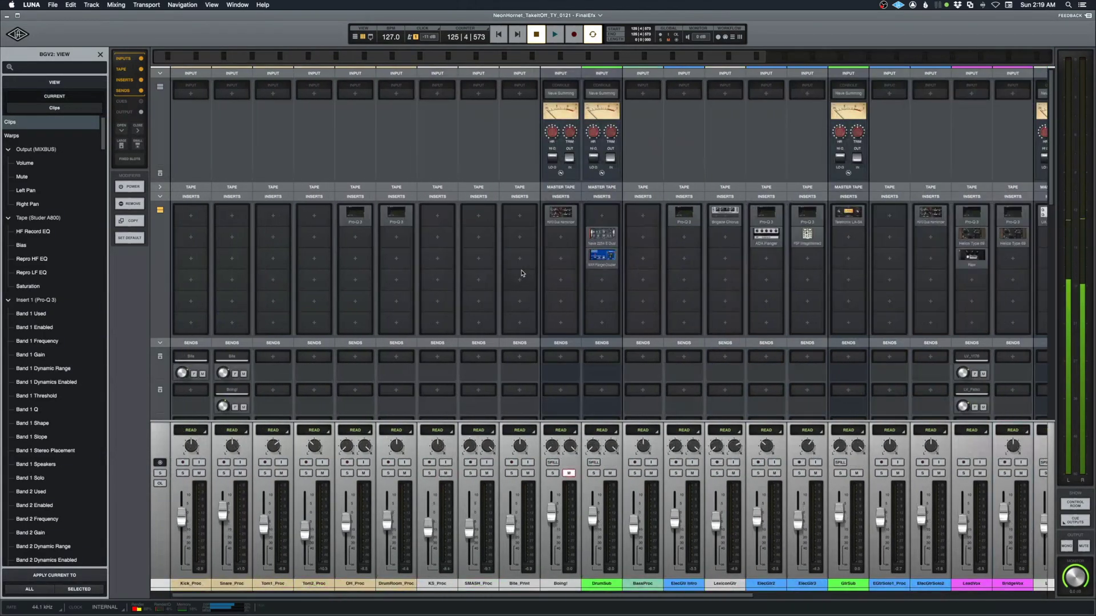
key(super+equal)
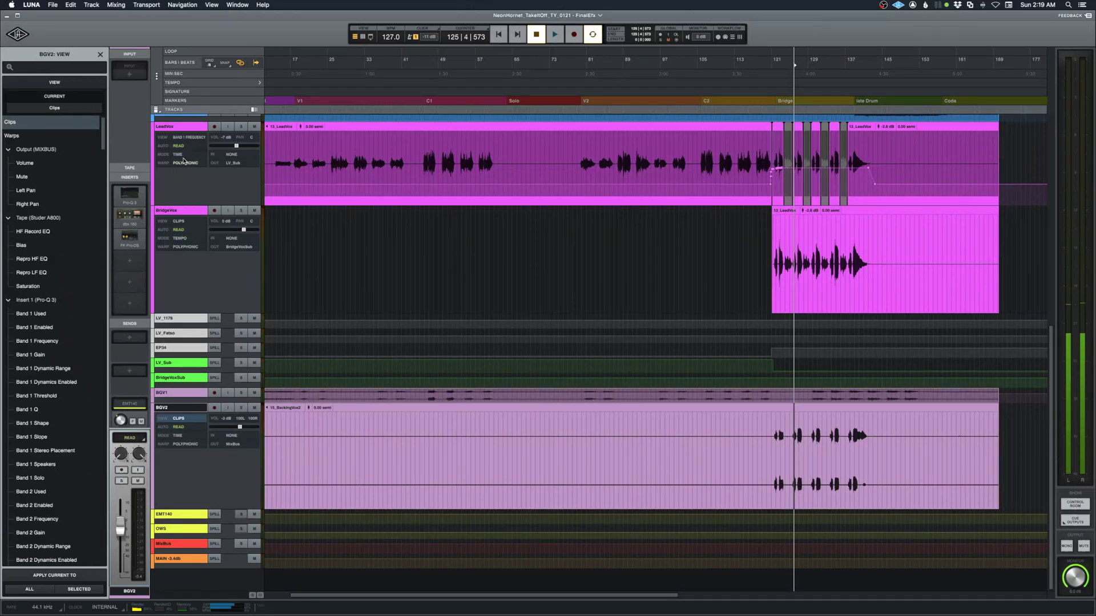
Switch the LeadVox lane from Pro-Q 3's Band 1 Frequency to its Volume automation.
click(178, 146)
click(180, 140)
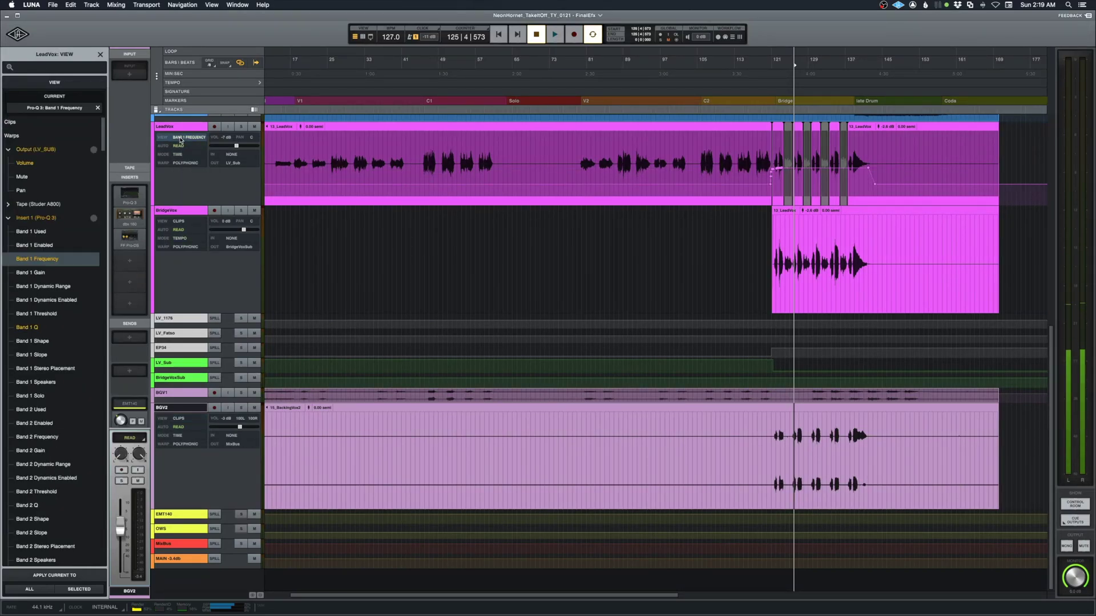
click(26, 163)
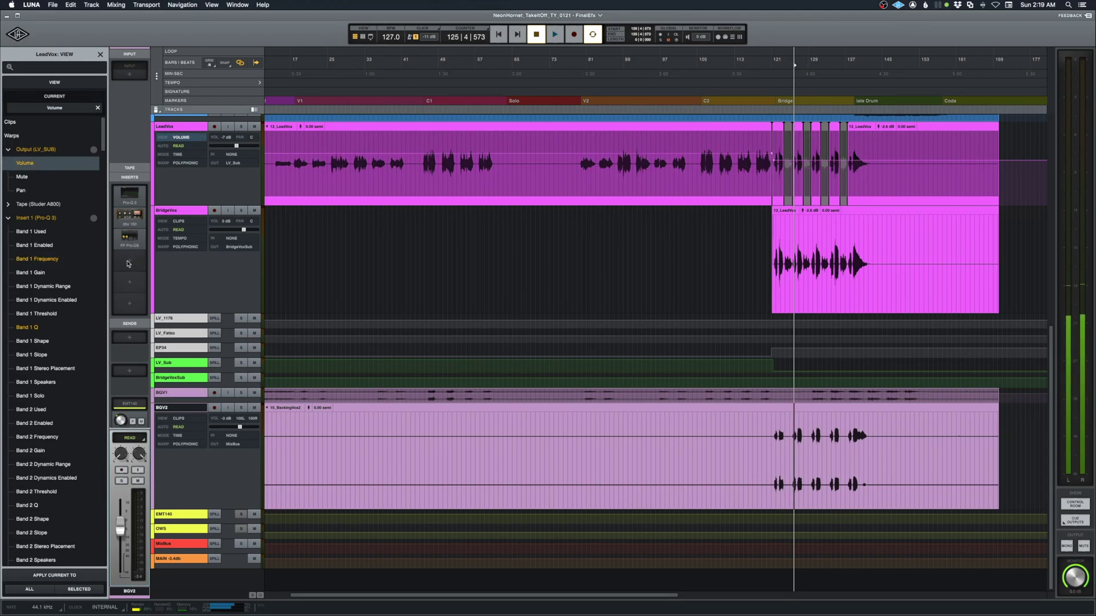
Select the ElecGtrSolo2 track and enlarge its lane to show the volume automation in the late Drum section.
scroll(526, 399, up, 10)
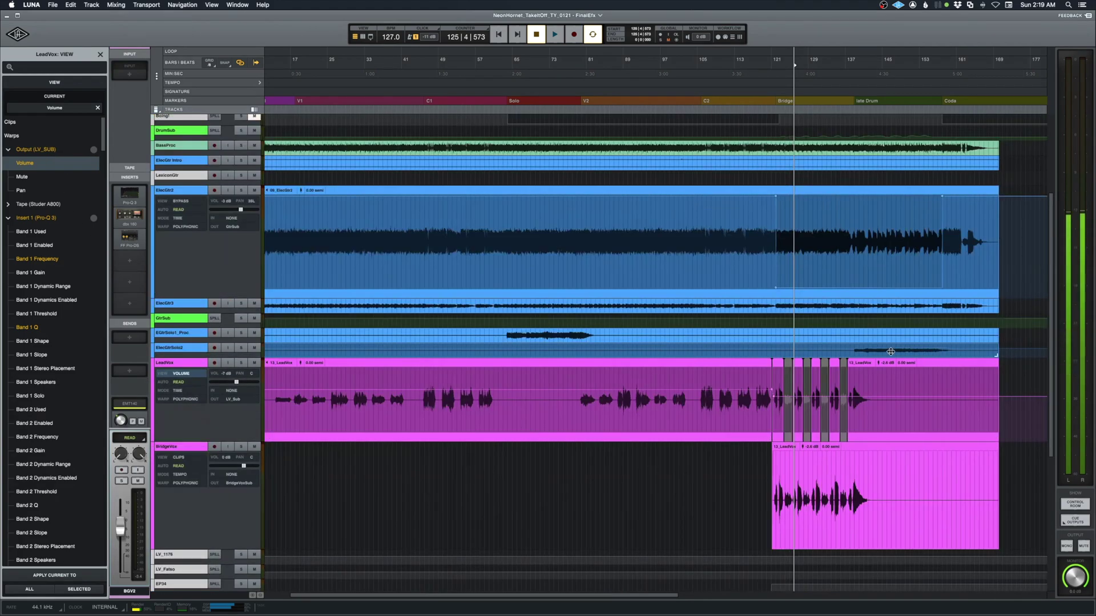
click(180, 349)
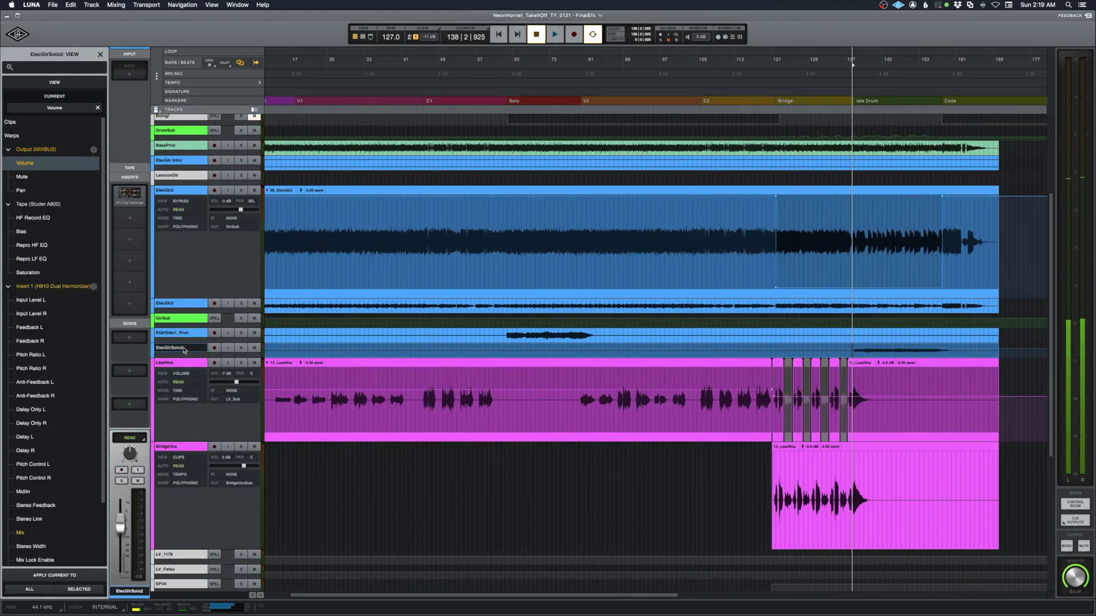
drag(181, 355, 182, 500)
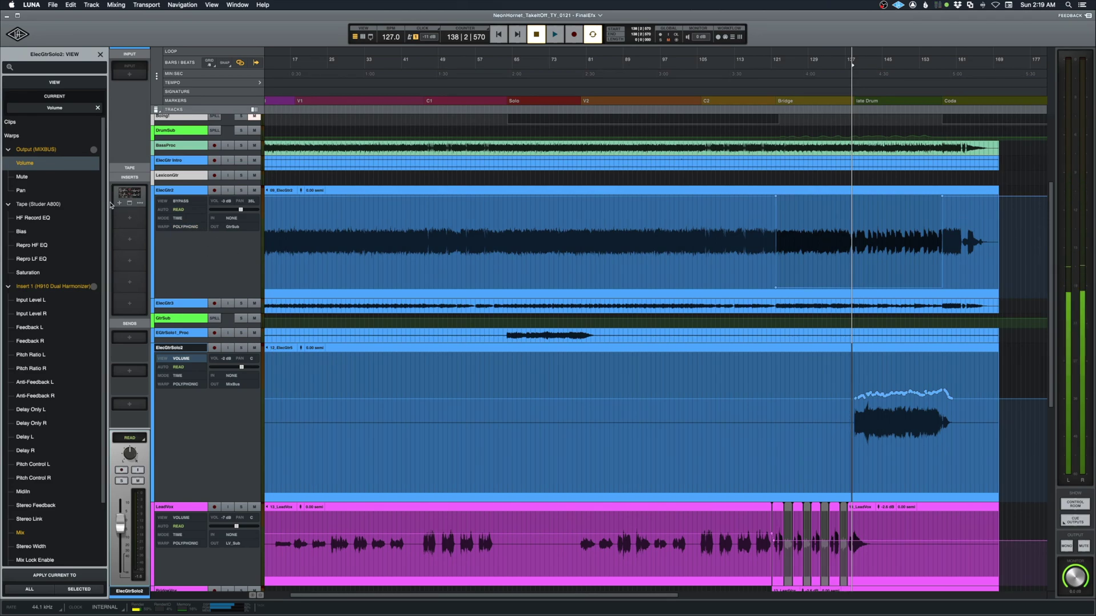
Check the H910 Dual Harmonizer on ElecGtrSolo2, solo the track, and close the plug-in.
click(128, 194)
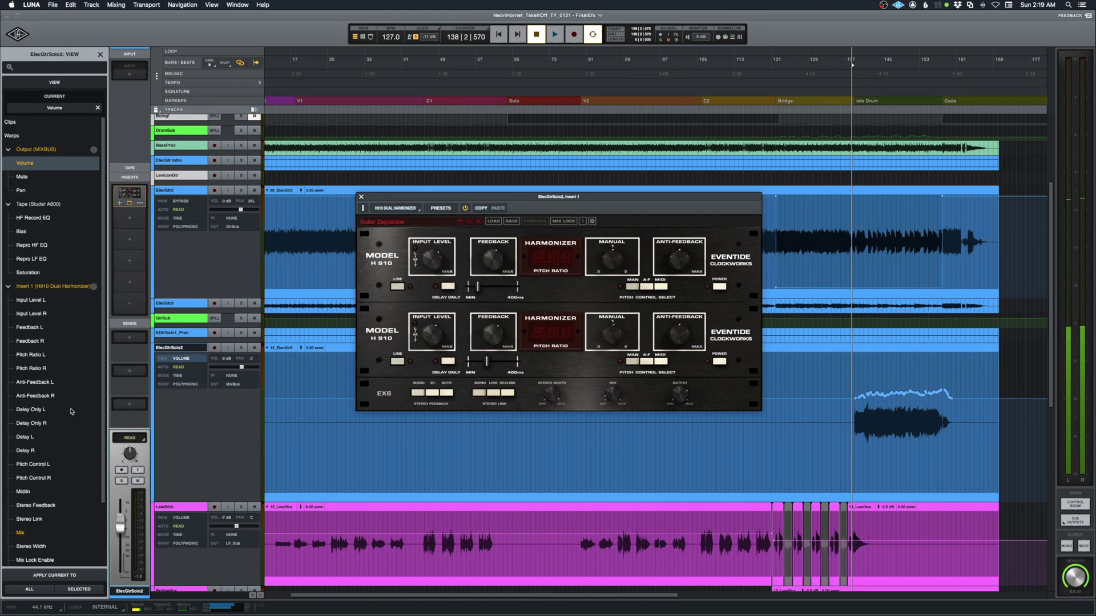
click(241, 347)
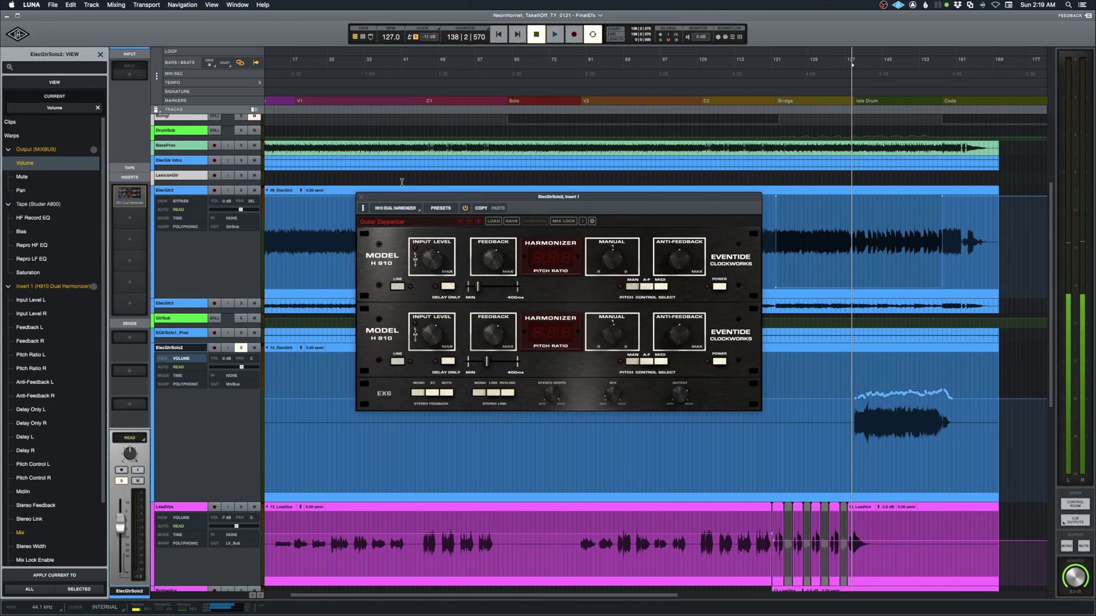
click(360, 196)
Play the soloed ElecGtrSolo2 while checking its H910 automation parameters, stop, and place the playhead at bar 156.
key(space)
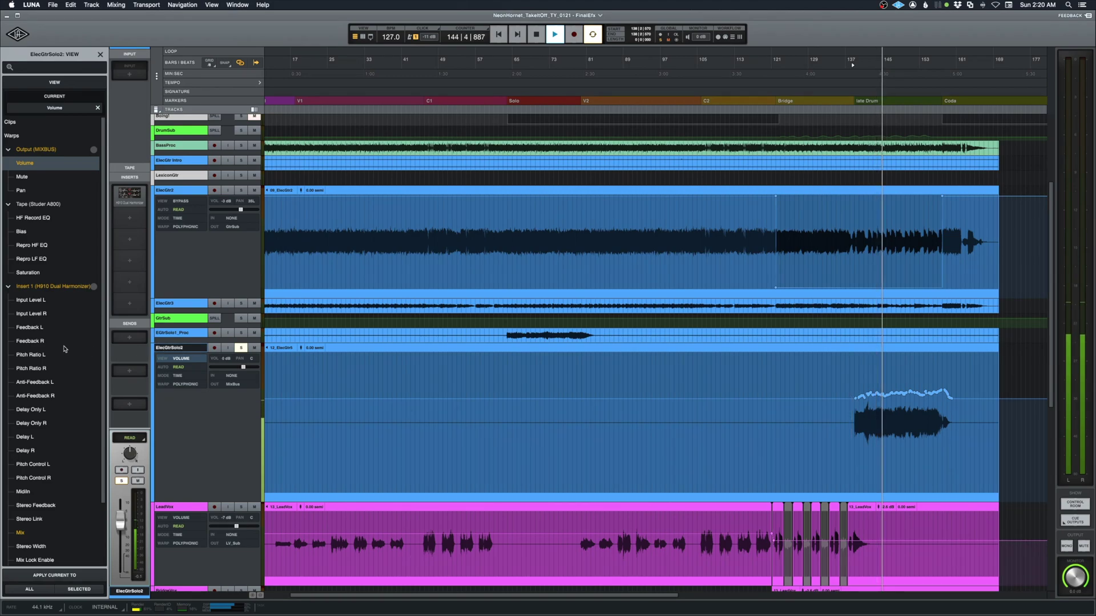
scroll(27, 348, down, 5)
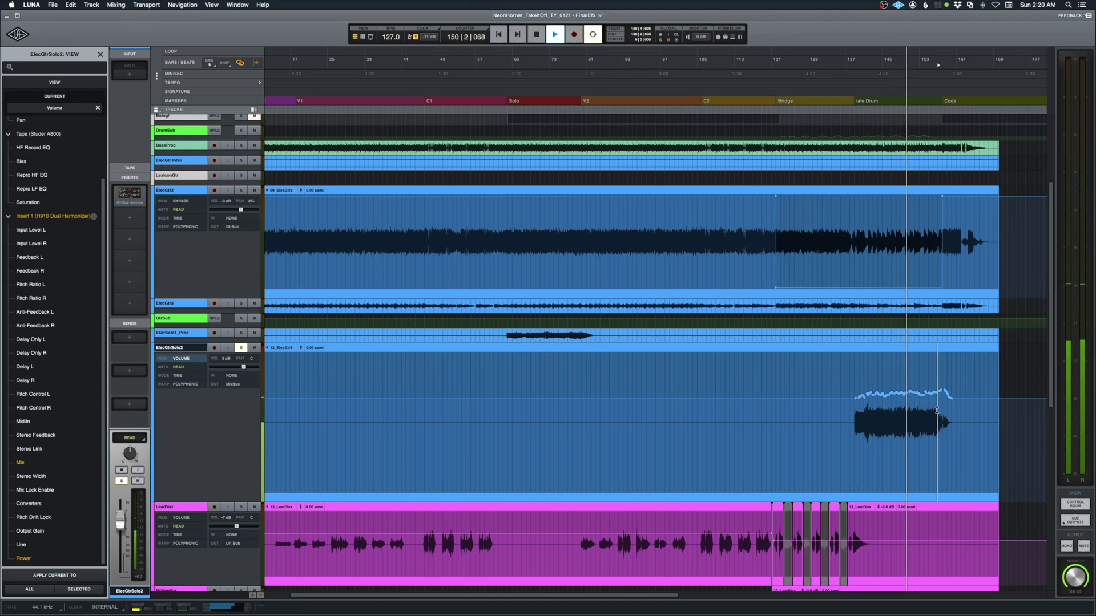
key(space)
click(936, 411)
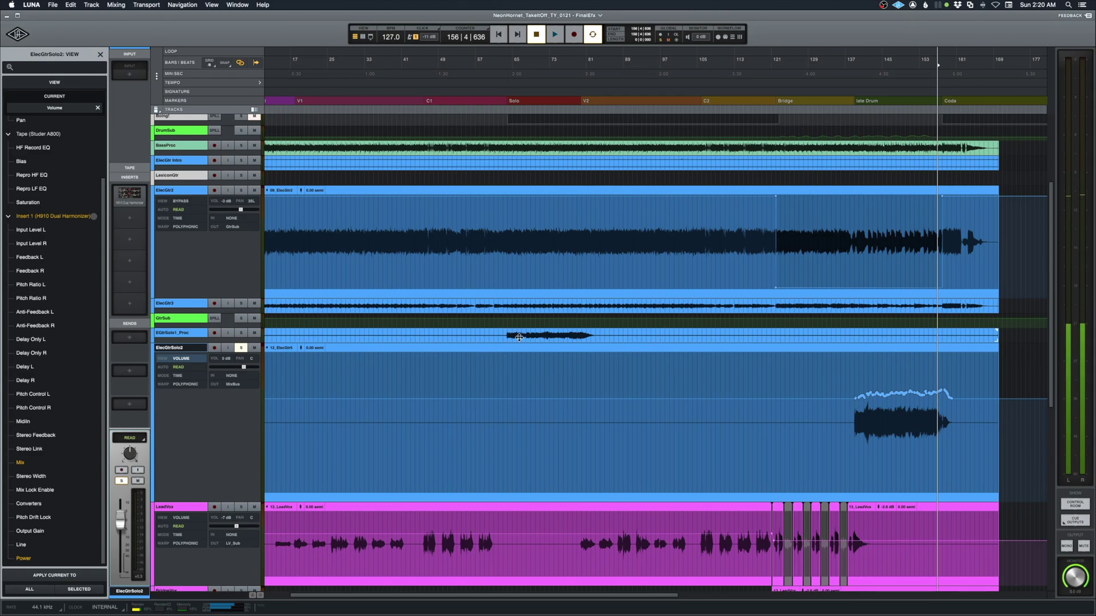
Play EGtrSolo1_Proc soloed from the start of the Solo section, clear the guitar solos, and stop playback.
click(507, 336)
click(241, 333)
key(space)
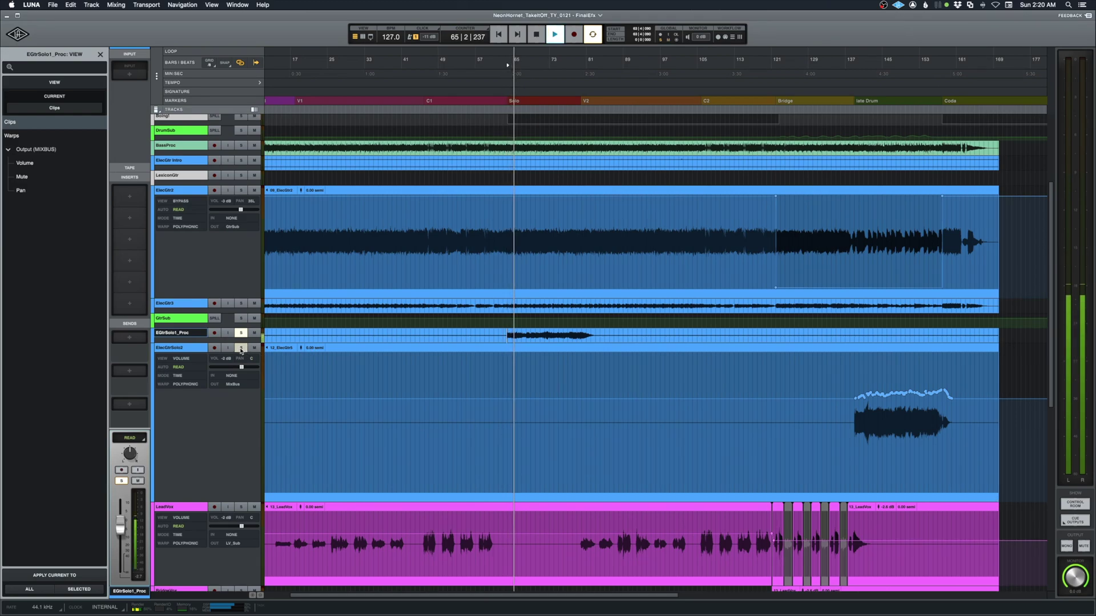
click(241, 349)
key(space)
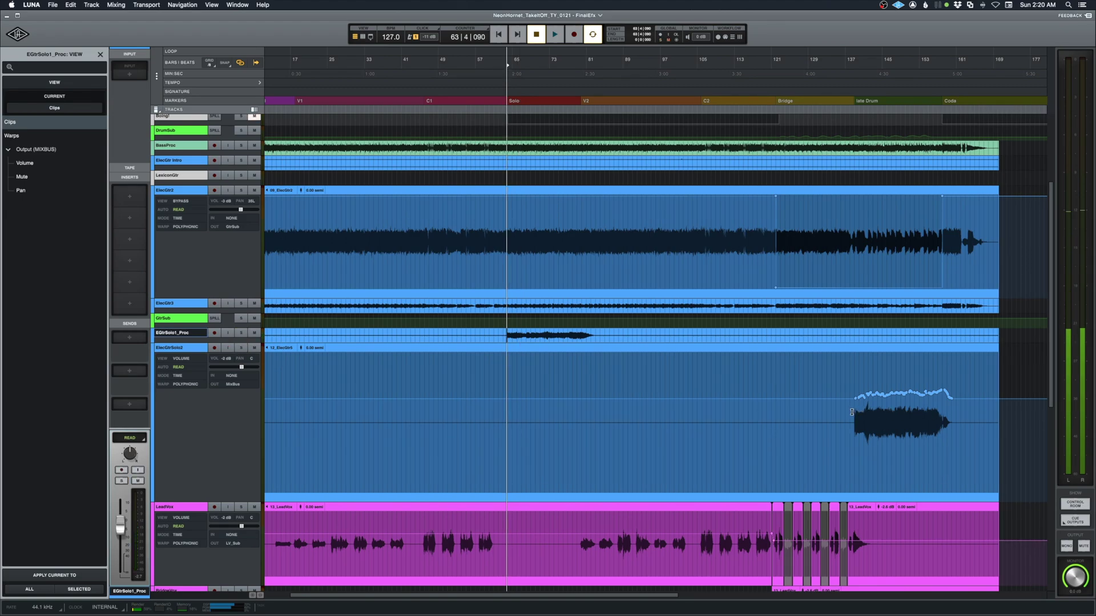
Play the ElecGtrSolo2 part in the full mix from bar 138, and stop with the playhead at bar 149.
click(850, 412)
key(space)
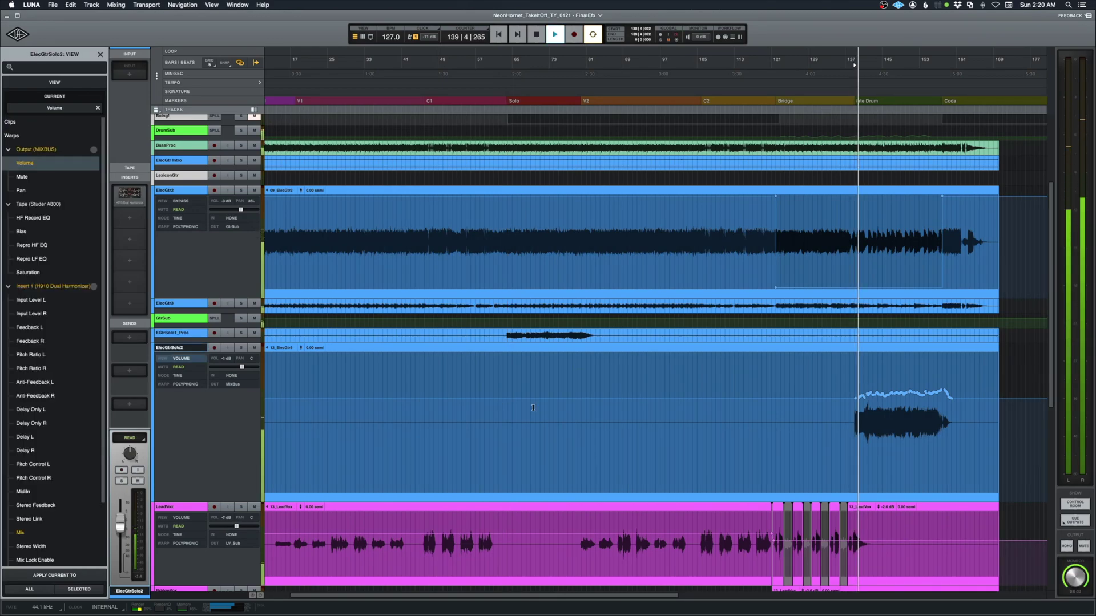
click(905, 420)
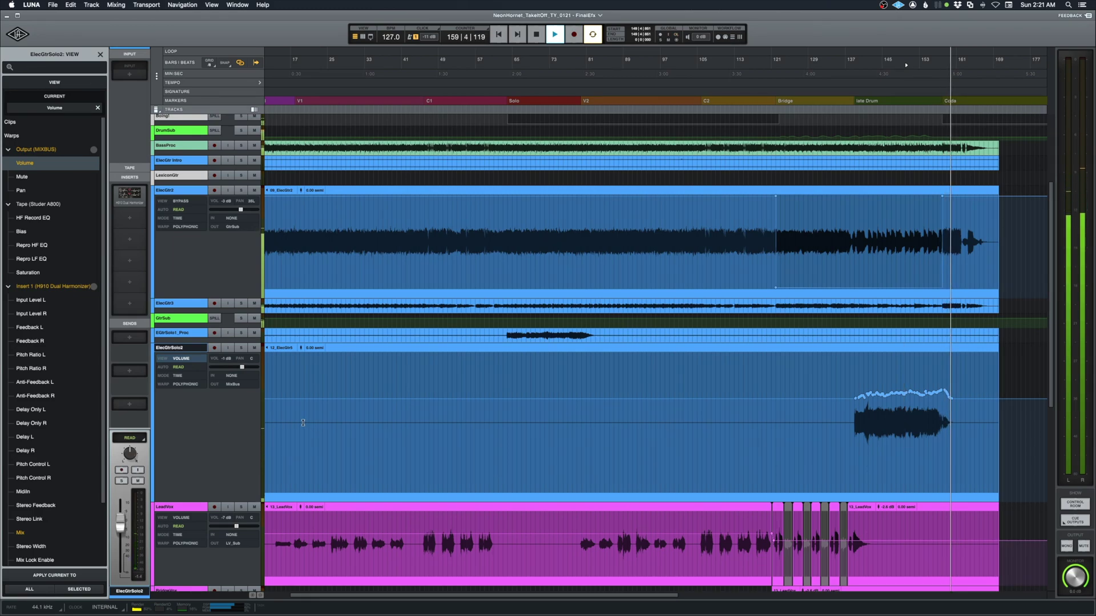
key(space)
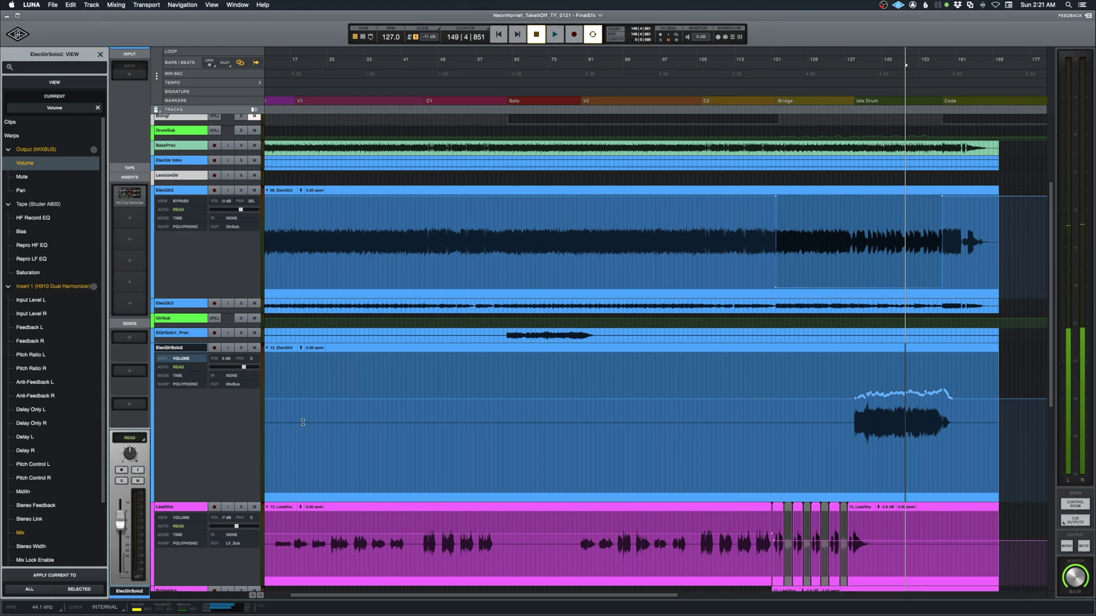
Fit all tracks into the overview, and play the song from bar 2, just before the LexiconGtr clip.
key(z)
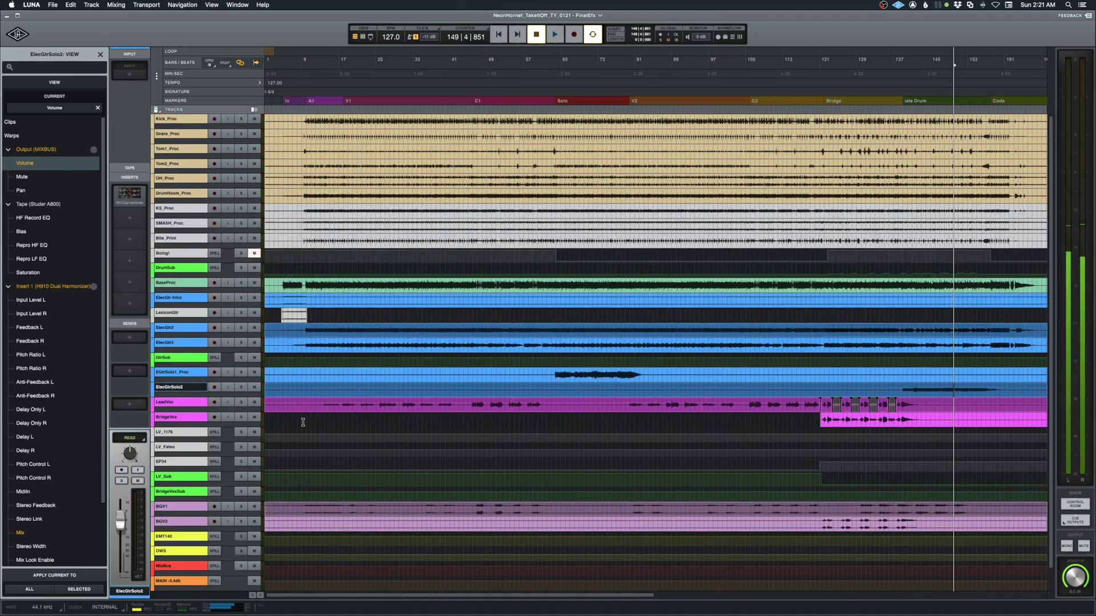
scroll(303, 423, down, 2)
scroll(303, 422, up, 2)
key(Return)
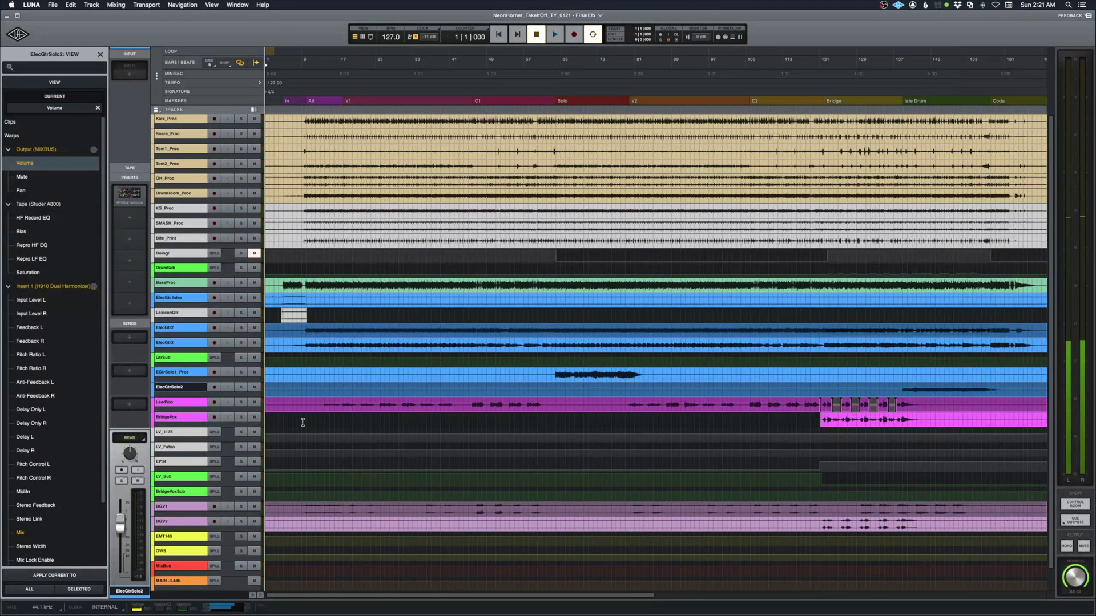
click(273, 314)
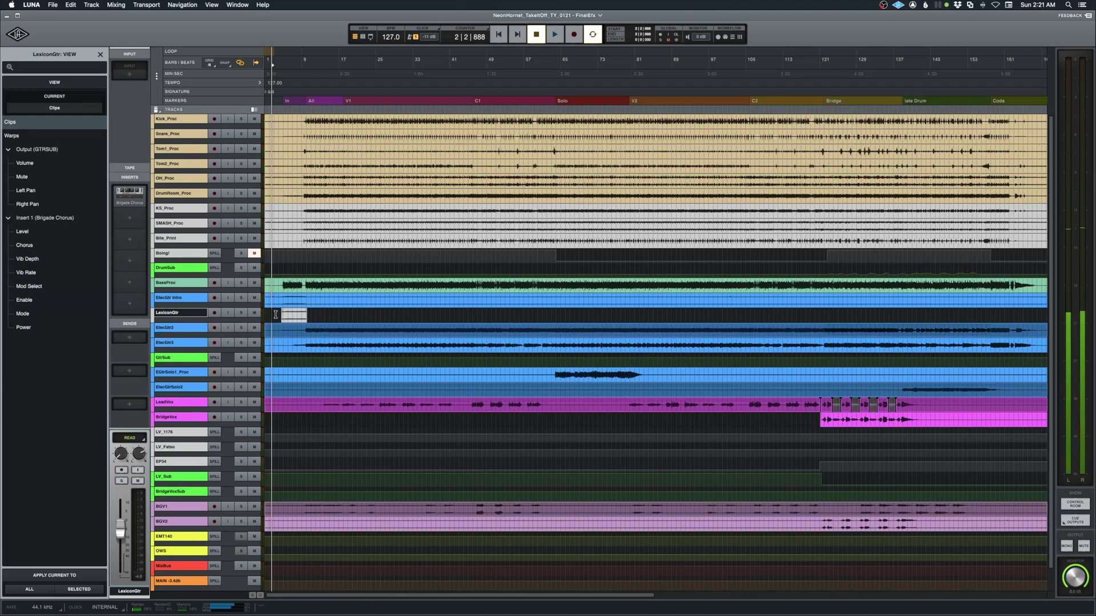
key(space)
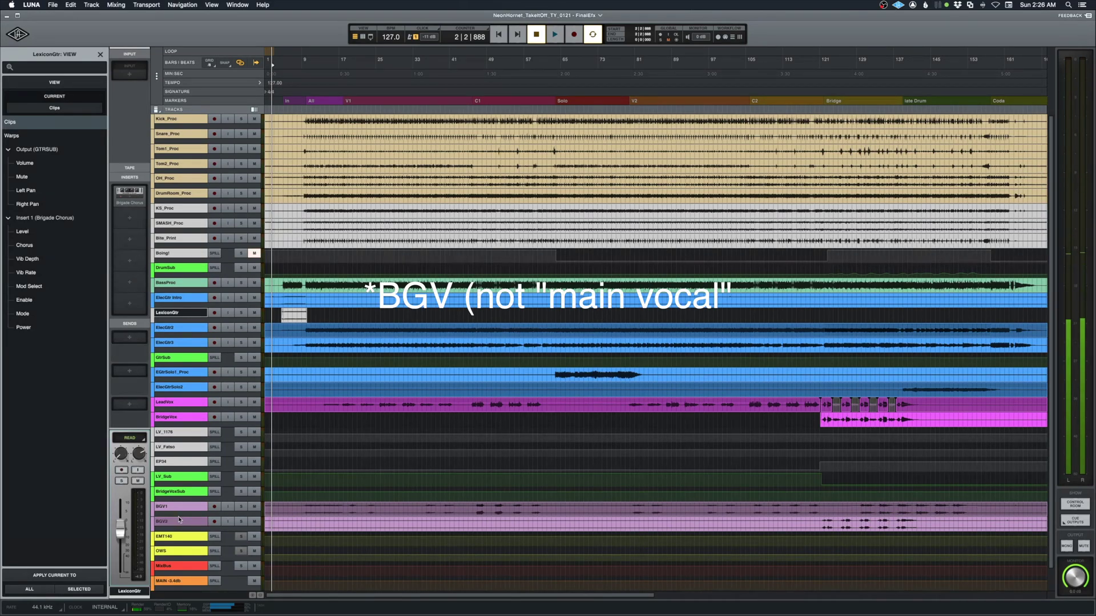
Enlarge the BGV1 lane and place the playhead at bar 127, where its Bridge volume automation starts.
drag(178, 516, 178, 593)
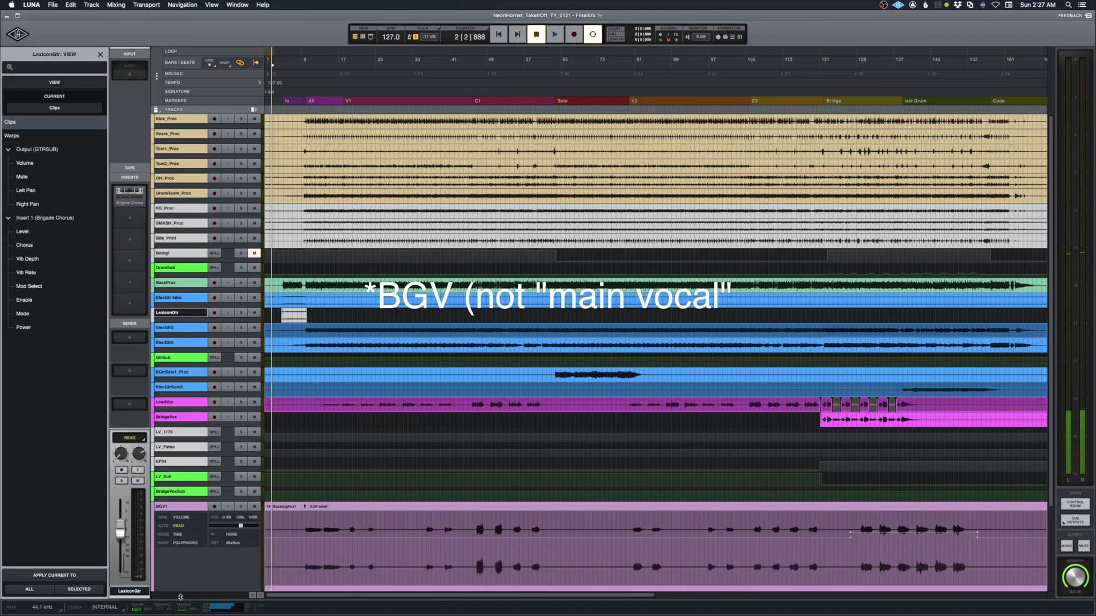
scroll(306, 423, down, 4)
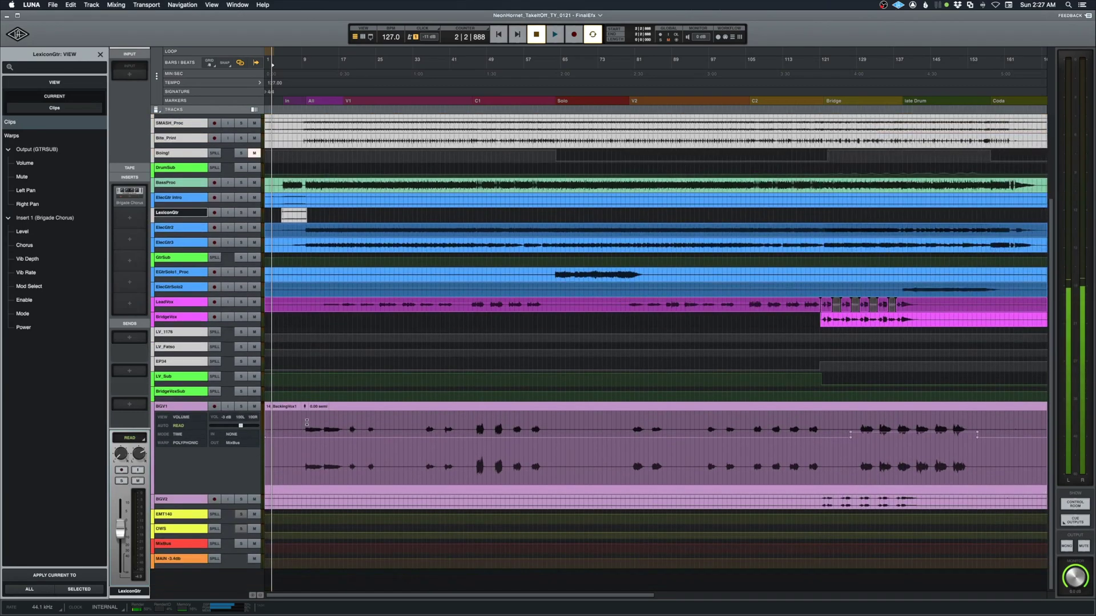
click(858, 450)
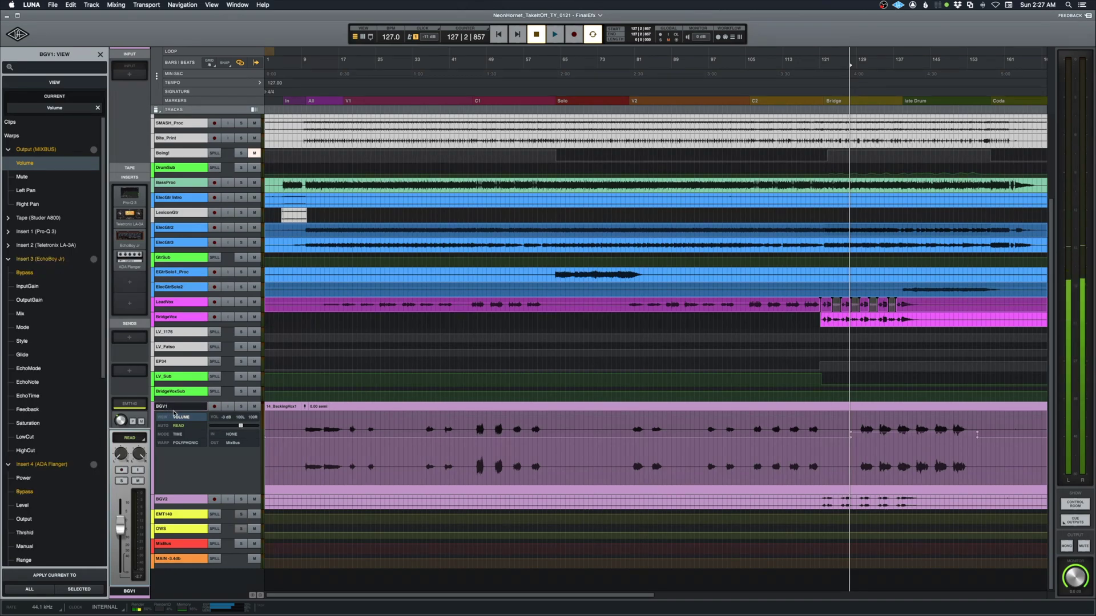
Open EchoBoy Jr. on BGV1 and play the soloed track from bar 129 to check its automated bypass.
click(130, 237)
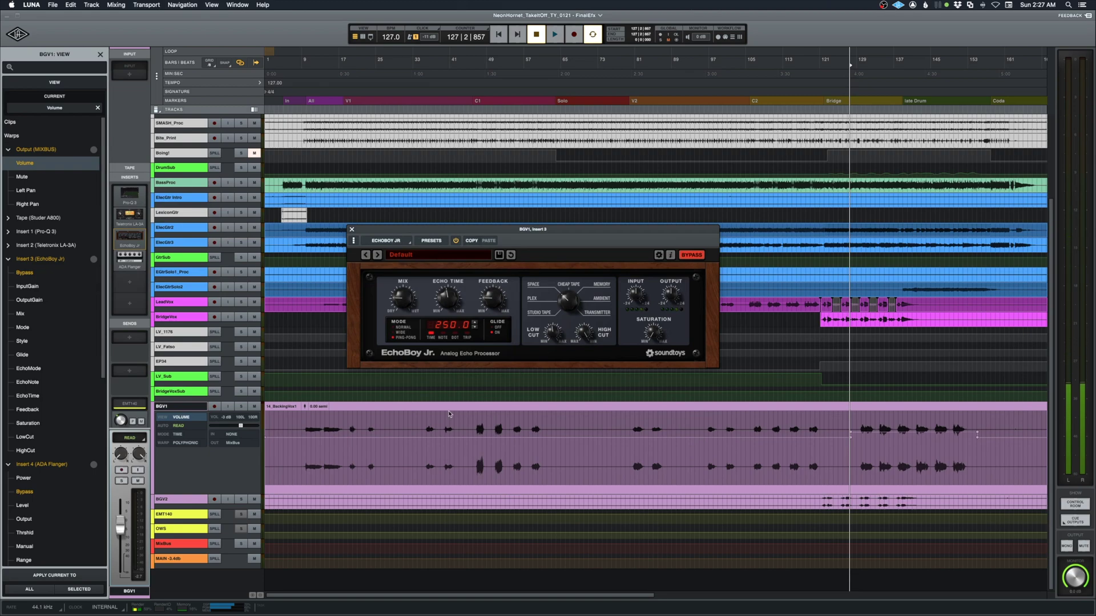
click(242, 407)
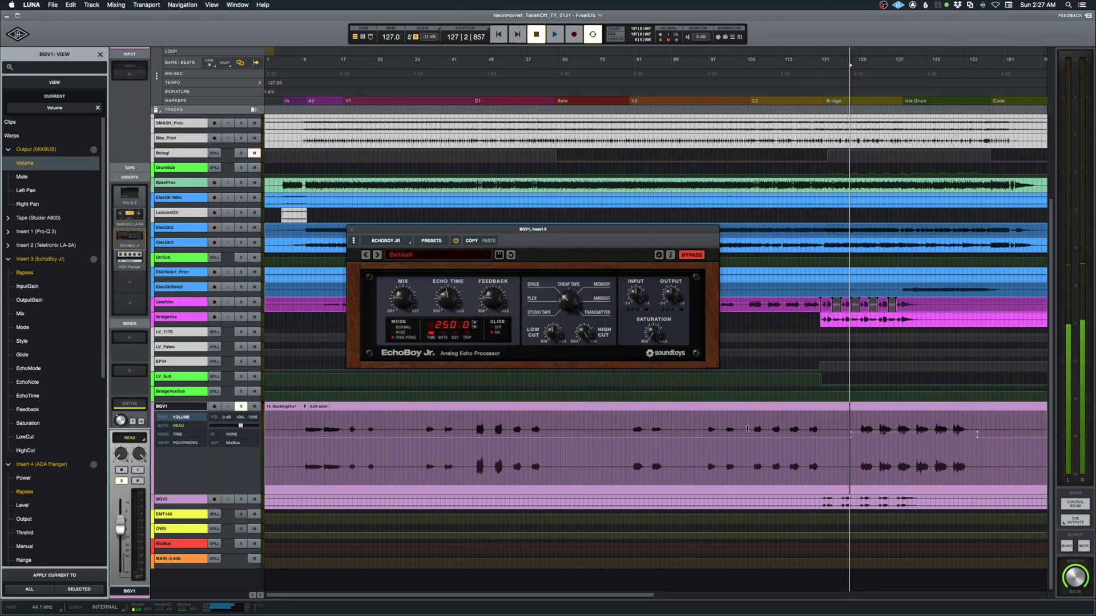
click(859, 425)
key(space)
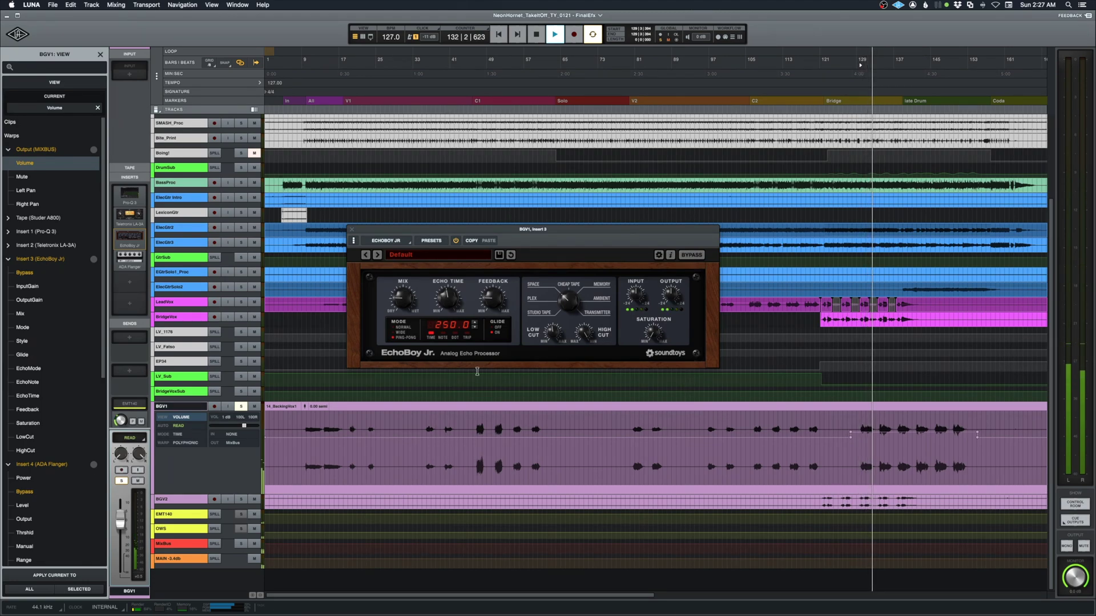
key(space)
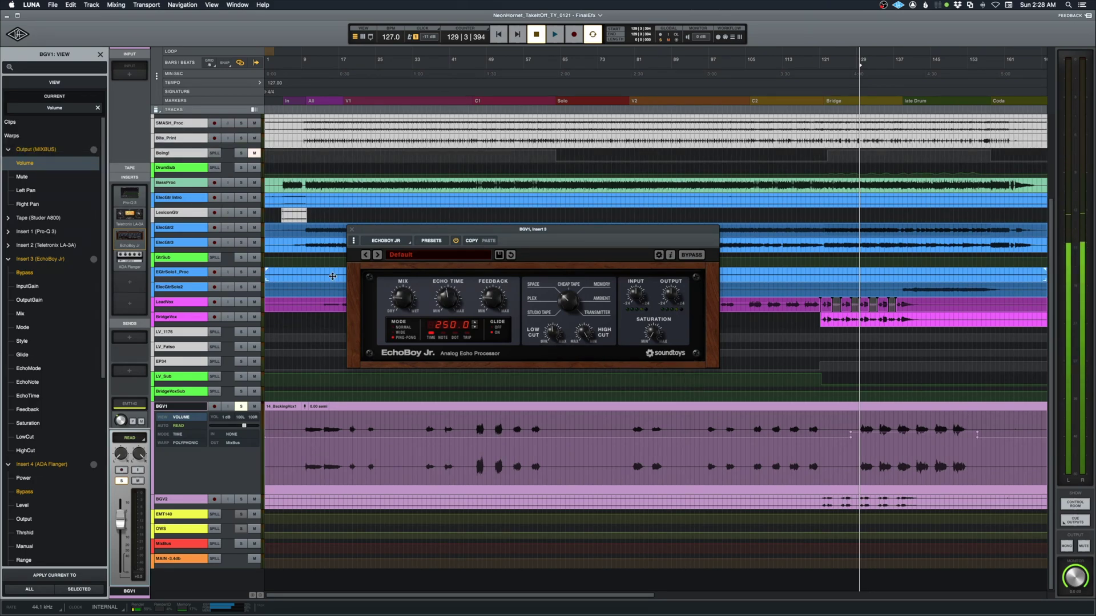
Check BGV1's ADA Flanger during playback from bar 129, close both plug-in windows, and stop playback.
click(136, 260)
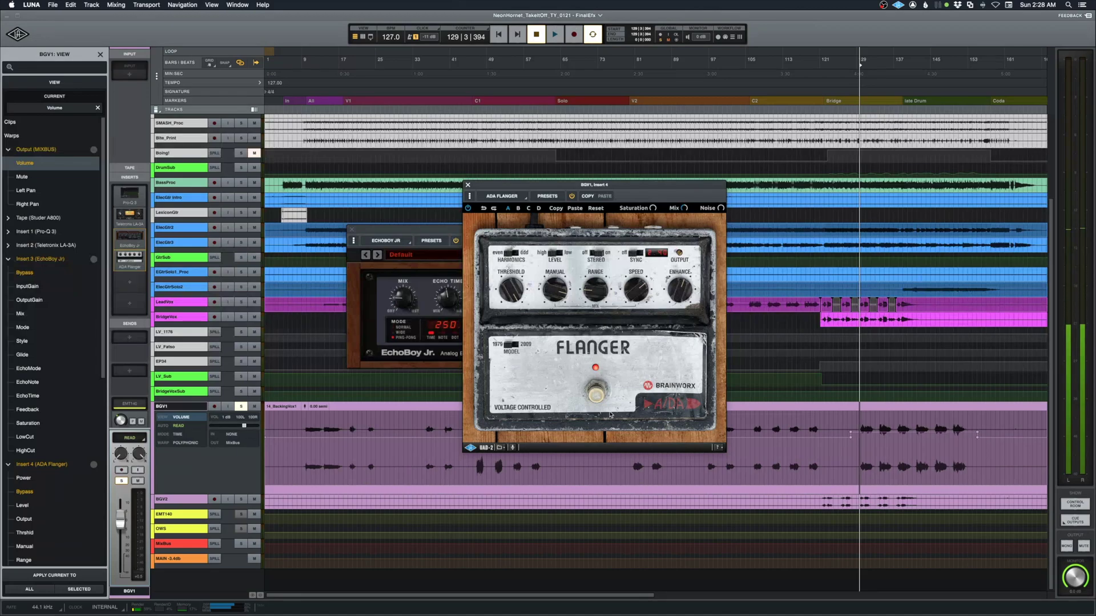
key(space)
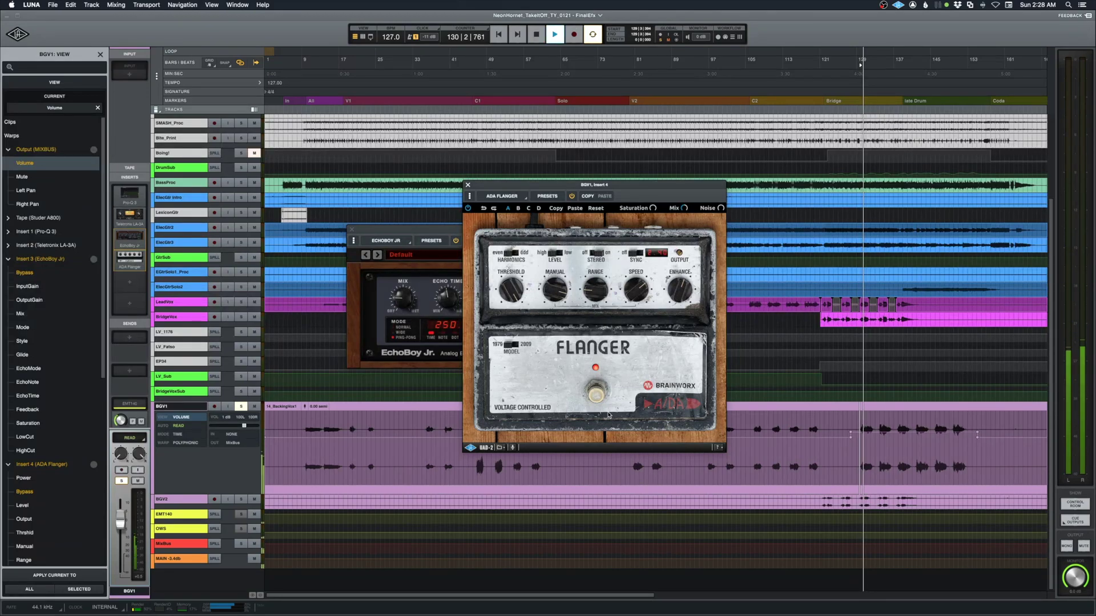
click(468, 185)
click(351, 229)
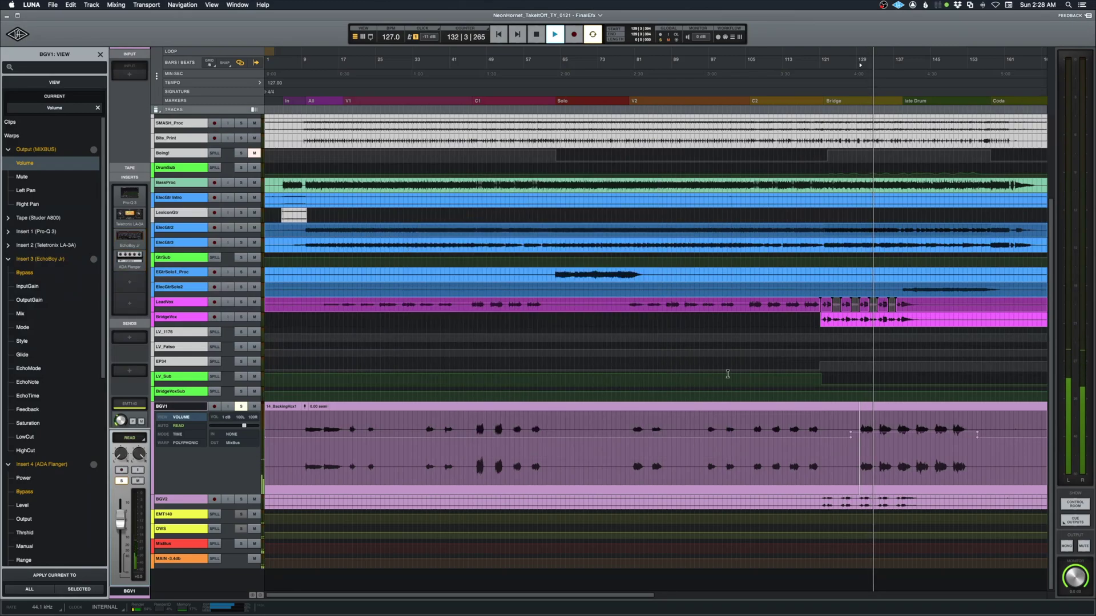
key(space)
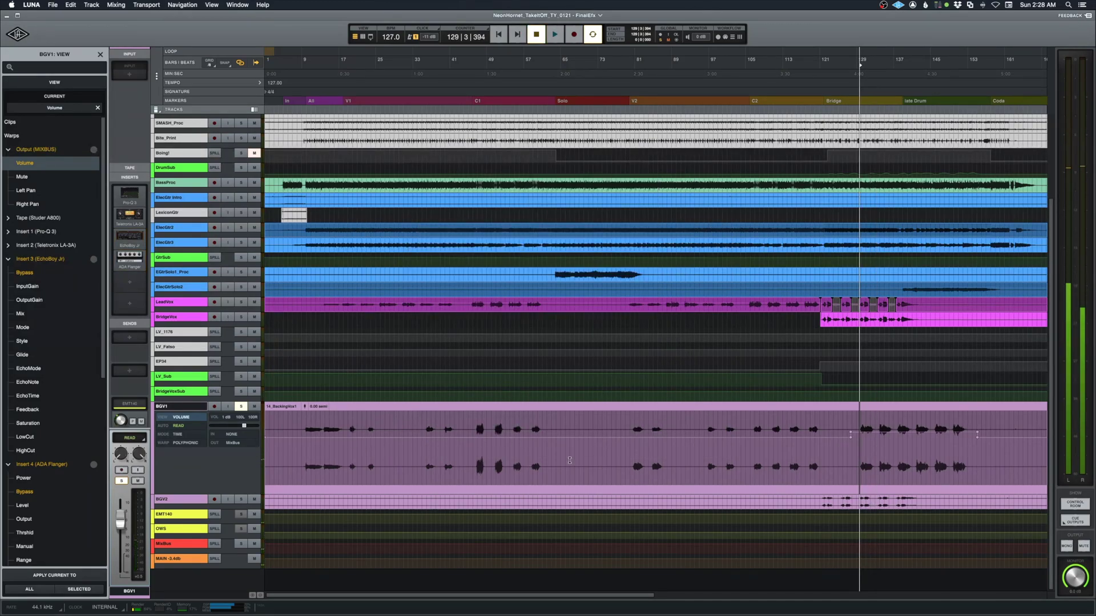